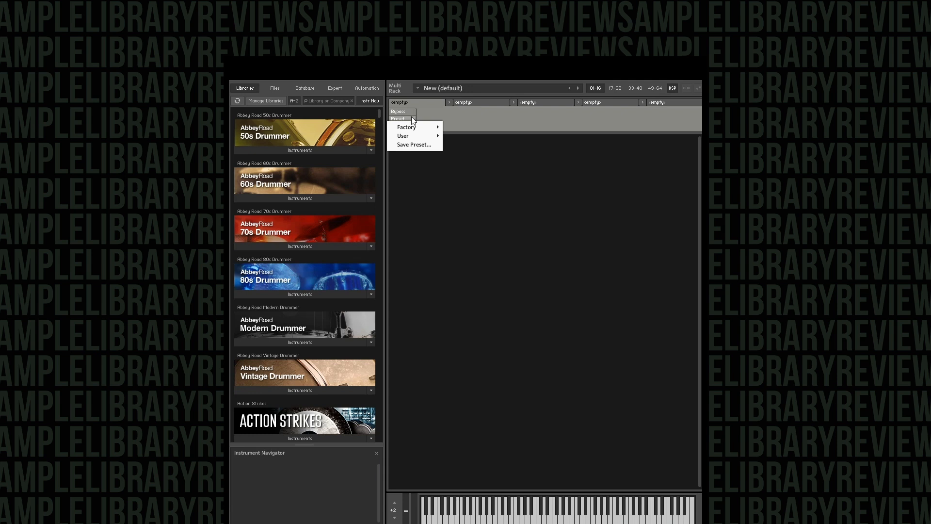
Load the ZoneMatrix user preset into the first multi script slot and hide the script editor
{"action": "mouse_move", "coordinate": [414, 137]}
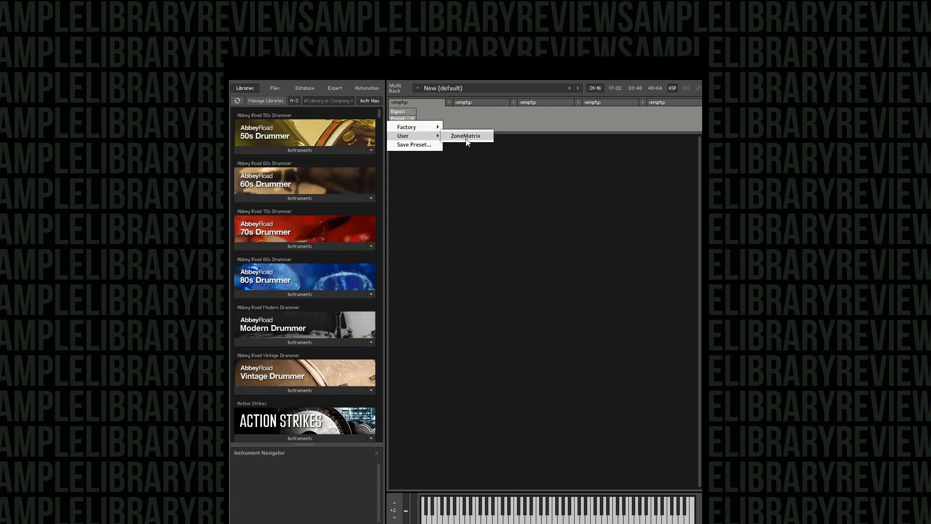
{"action": "left_click", "coordinate": [481, 136]}
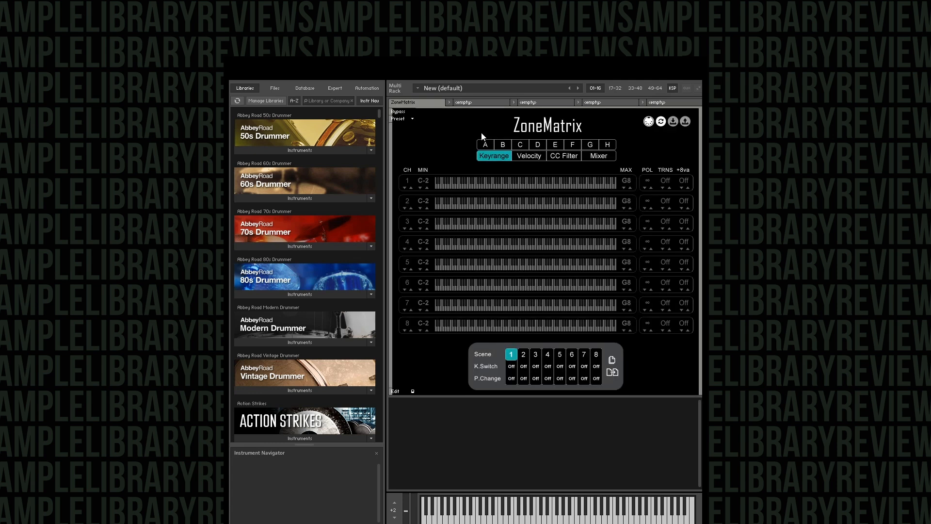
{"action": "left_click", "coordinate": [672, 88]}
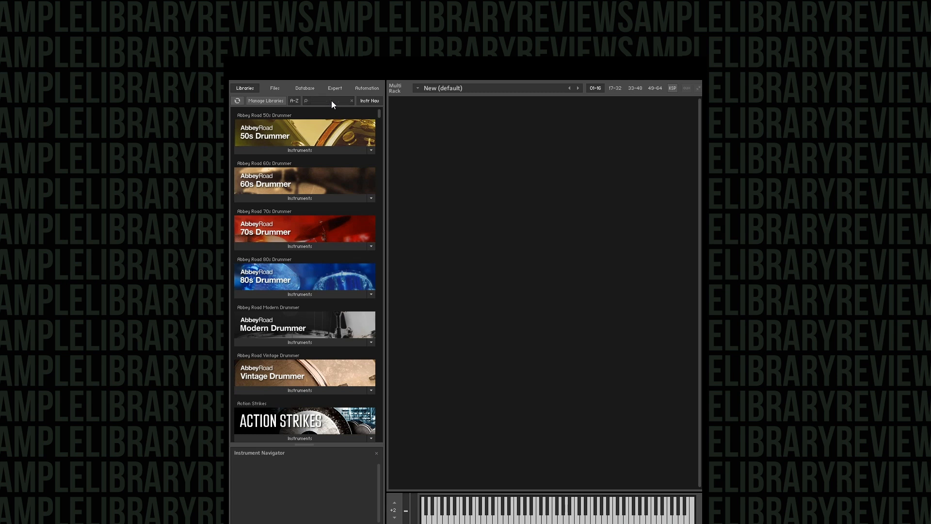
Search the libraries for spitfire and load Pinhole Ensemble.nki and Aperture Ensemble.nki from Aperture Strings into the rack
{"action": "type", "text": "spitfire"}
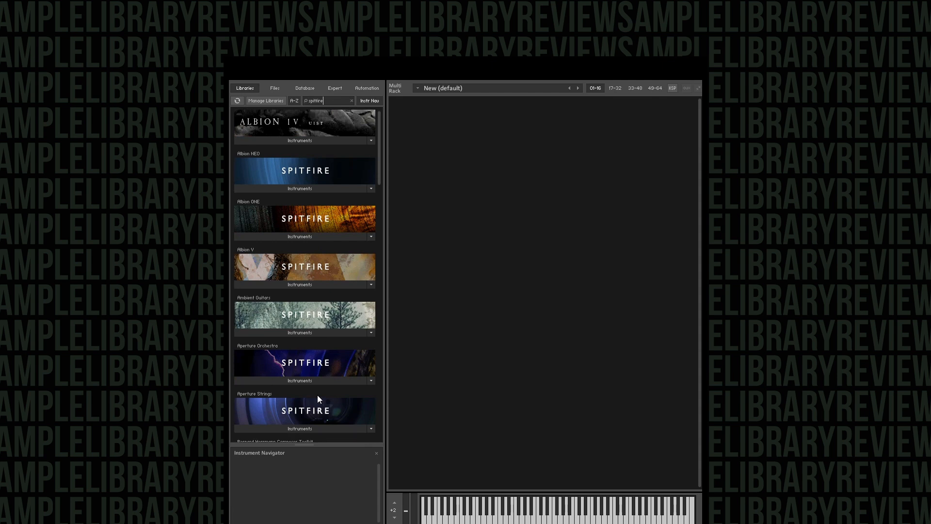
{"action": "scroll", "coordinate": [321, 373], "scroll_direction": "down", "scroll_amount": 2}
{"action": "left_click", "coordinate": [313, 411]}
{"action": "scroll", "coordinate": [313, 383], "scroll_direction": "down", "scroll_amount": 2}
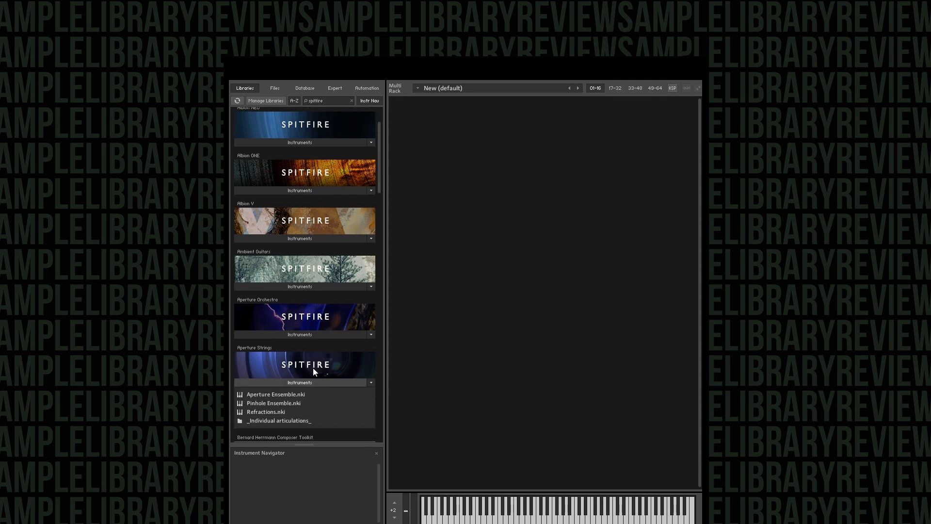
{"action": "left_click_drag", "start_coordinate": [285, 397], "coordinate": [537, 228]}
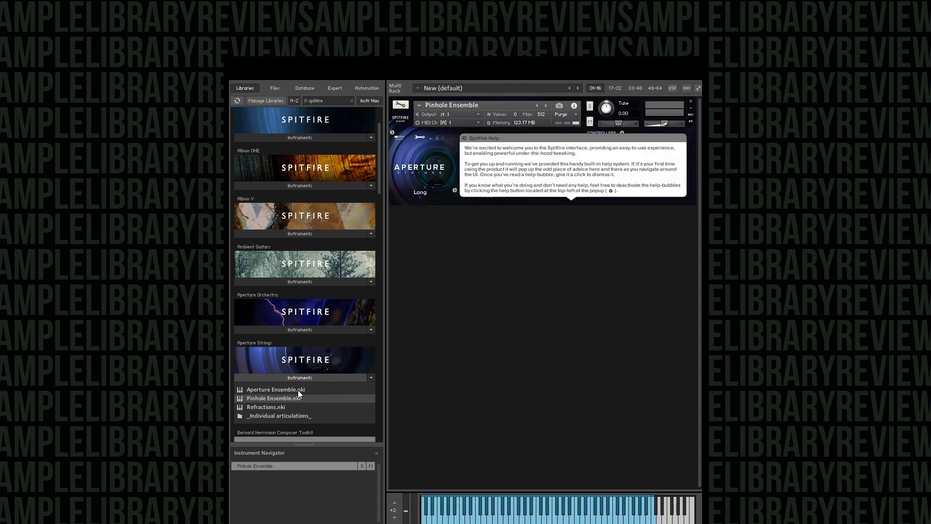
{"action": "left_click_drag", "start_coordinate": [289, 390], "coordinate": [528, 253]}
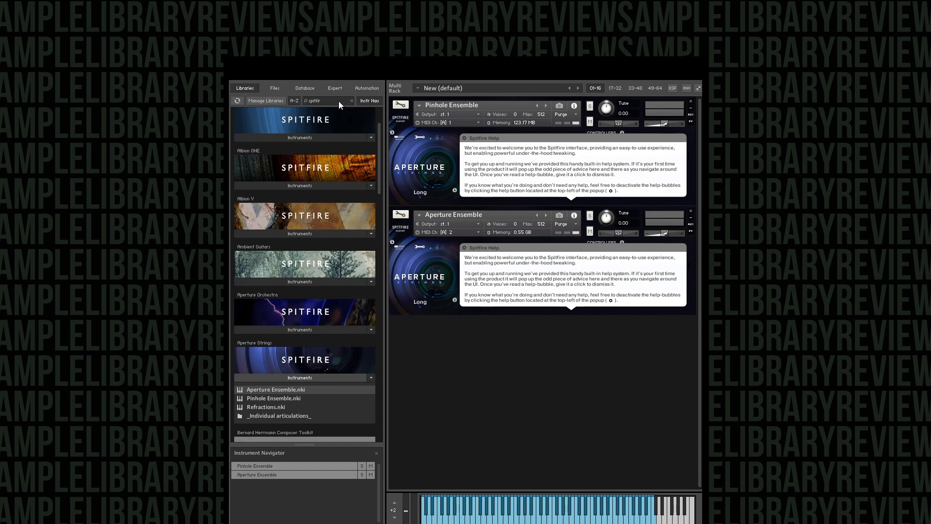
Replace the library search term with heavyocity
{"action": "key", "text": "BackSpace"}
{"action": "key", "text": "BackSpace"}
{"action": "key", "text": "BackSpace"}
{"action": "key", "text": "BackSpace"}
{"action": "key", "text": "BackSpace"}
{"action": "key", "text": "BackSpace"}
{"action": "key", "text": "BackSpace"}
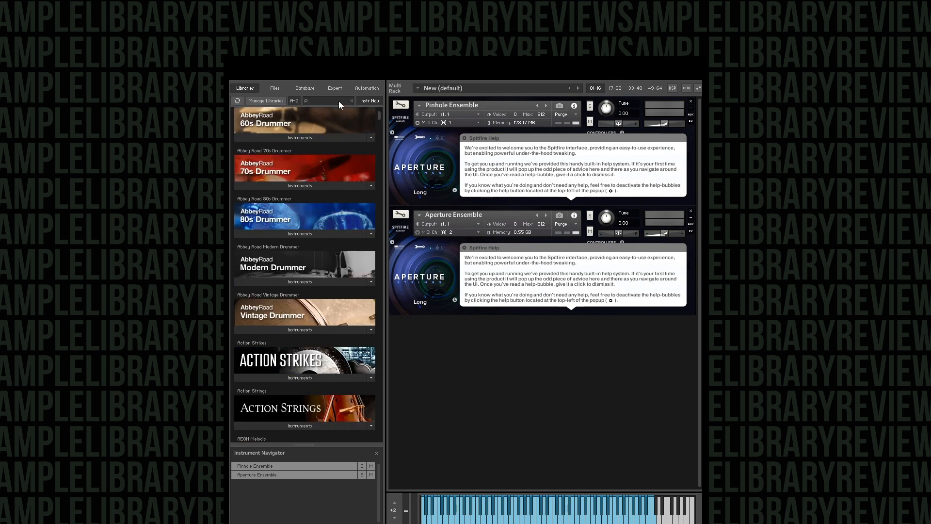
{"action": "type", "text": "heavyocity"}
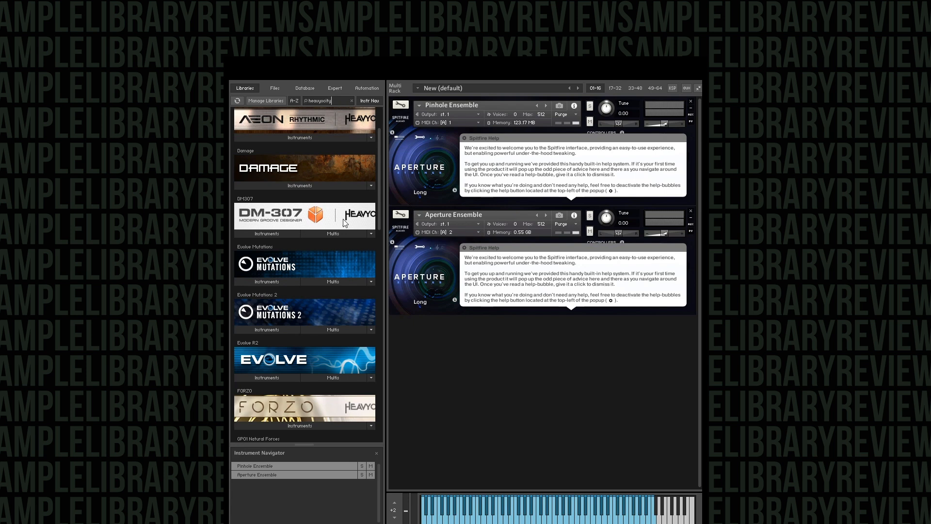
Load Calming Spirits.nki from the Complex pads folder of the Vocalise 2 library
{"action": "scroll", "coordinate": [333, 302], "scroll_direction": "down", "scroll_amount": 3}
{"action": "scroll", "coordinate": [332, 301], "scroll_direction": "down", "scroll_amount": 6}
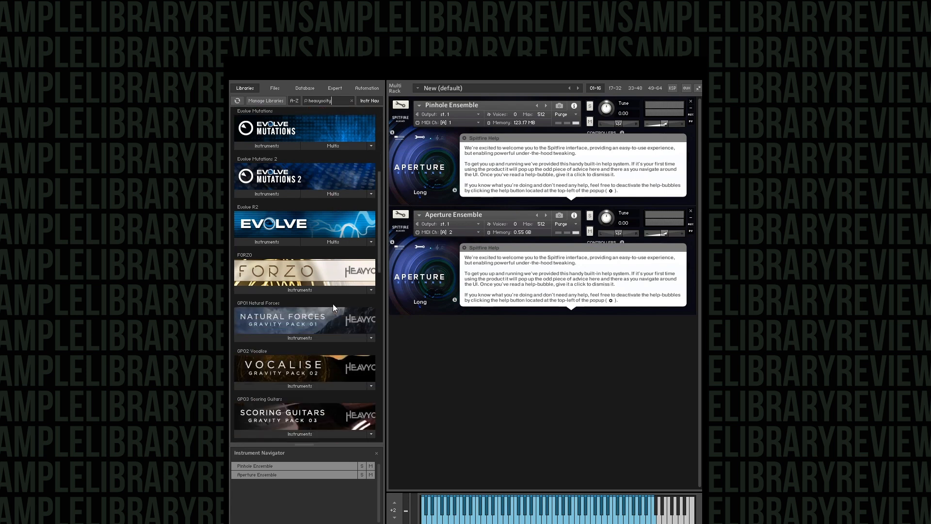
{"action": "left_click", "coordinate": [307, 393]}
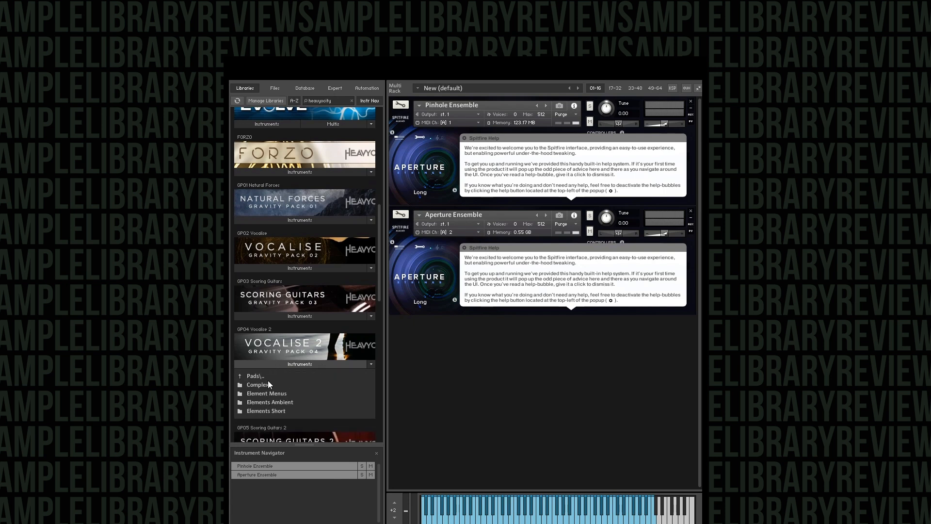
{"action": "left_click", "coordinate": [268, 384]}
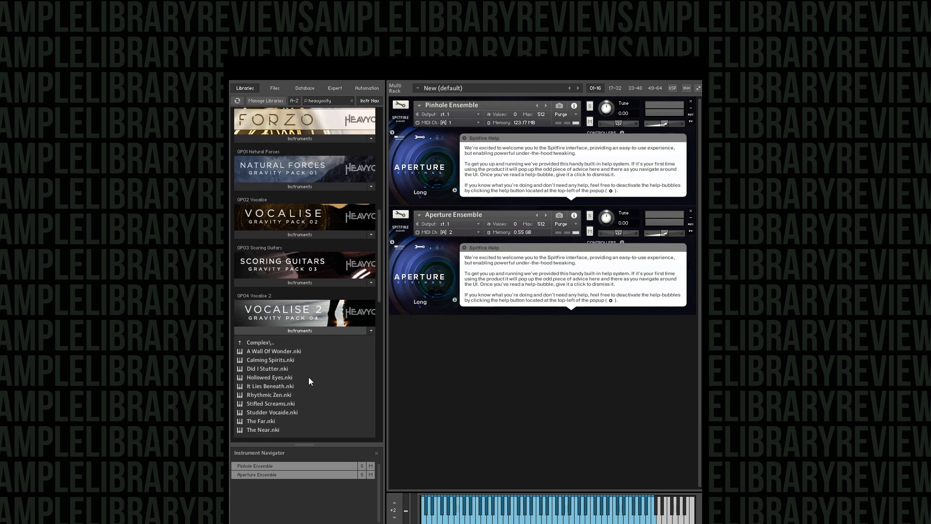
{"action": "left_click", "coordinate": [275, 361]}
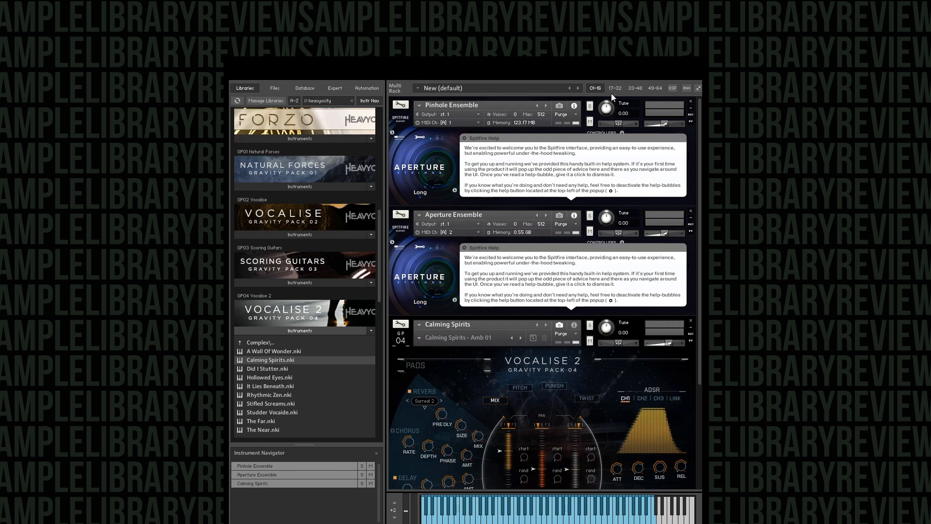
Show the ZoneMatrix script again and minimize the Pinhole Ensemble, Aperture Ensemble and Calming Spirits instruments
{"action": "left_click", "coordinate": [672, 89]}
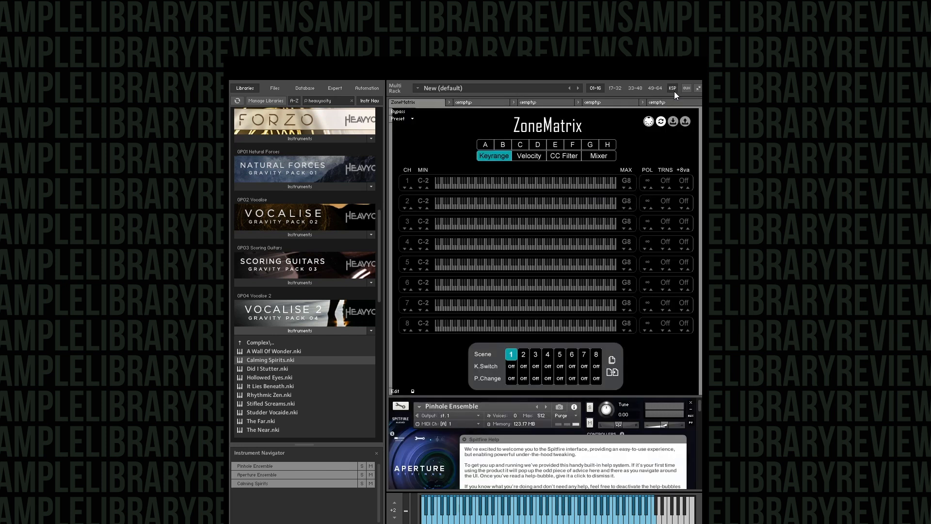
{"action": "left_click", "coordinate": [691, 410]}
{"action": "left_click", "coordinate": [691, 428]}
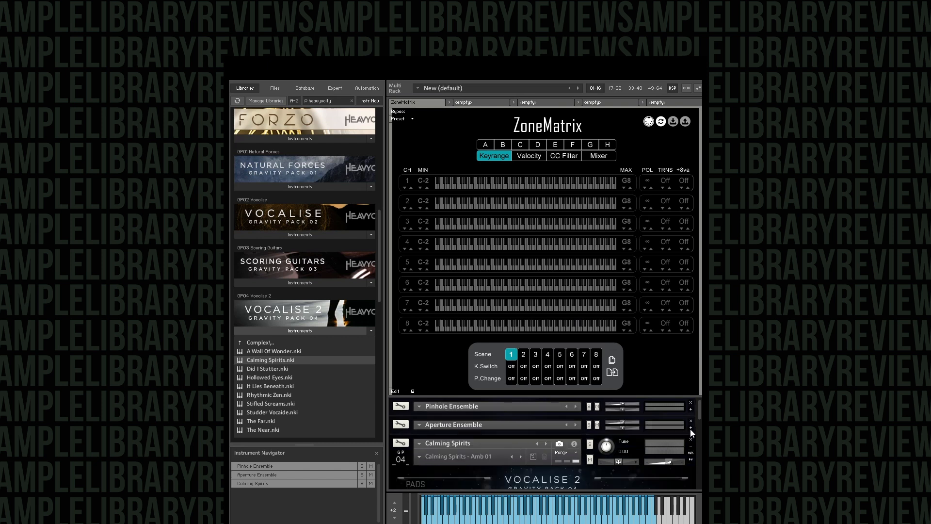
{"action": "left_click", "coordinate": [691, 446]}
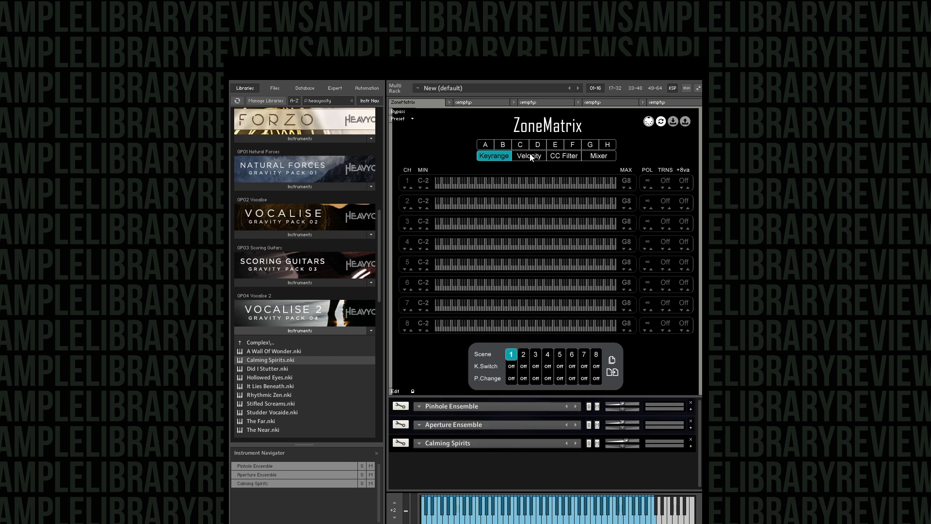
Try switching ZoneMatrix zones A and B on and back off
{"action": "left_click", "coordinate": [486, 146]}
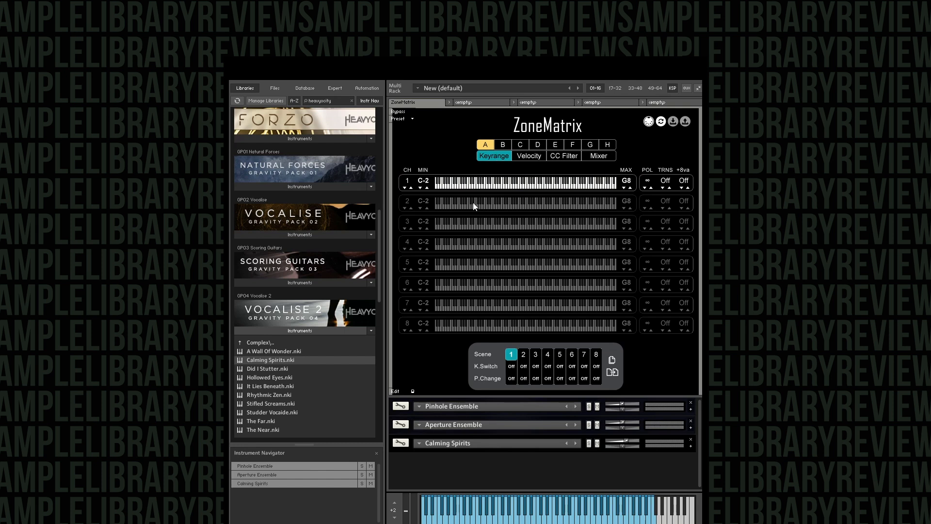
{"action": "left_click", "coordinate": [503, 145]}
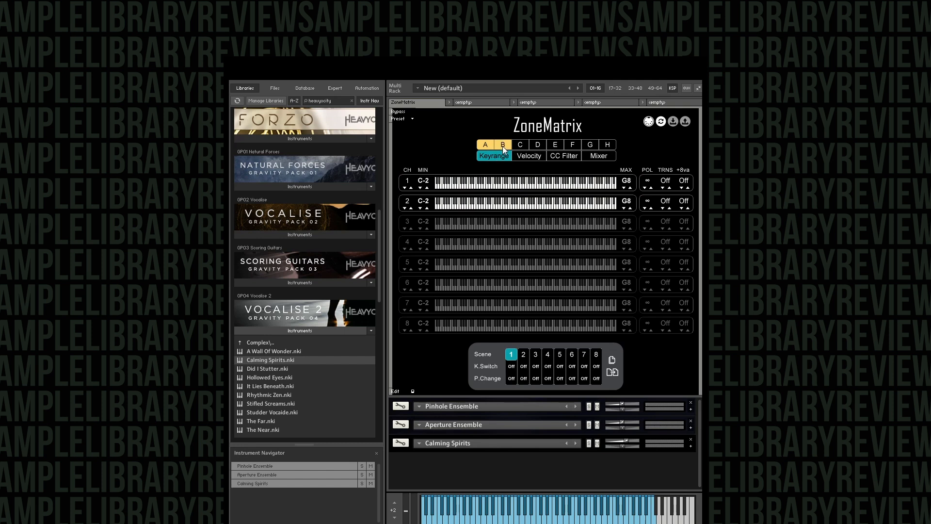
{"action": "left_click", "coordinate": [485, 146]}
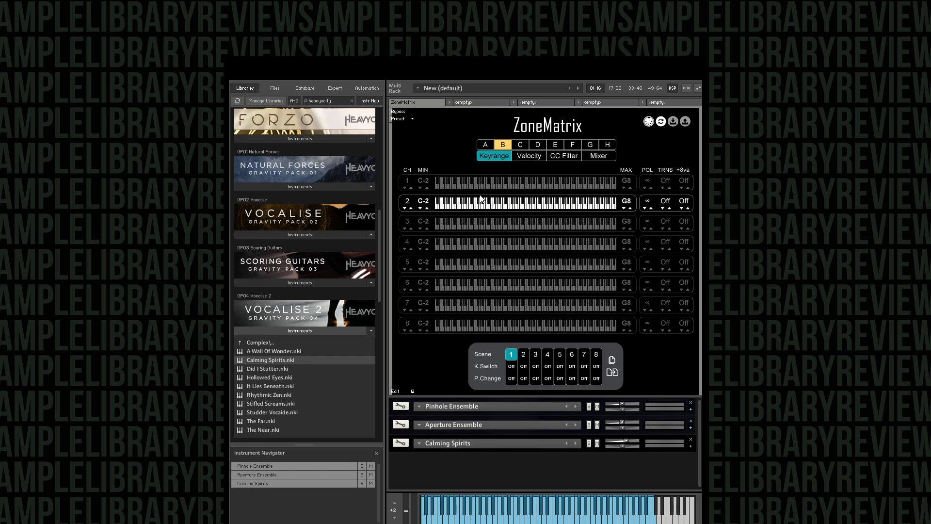
{"action": "left_click", "coordinate": [504, 144]}
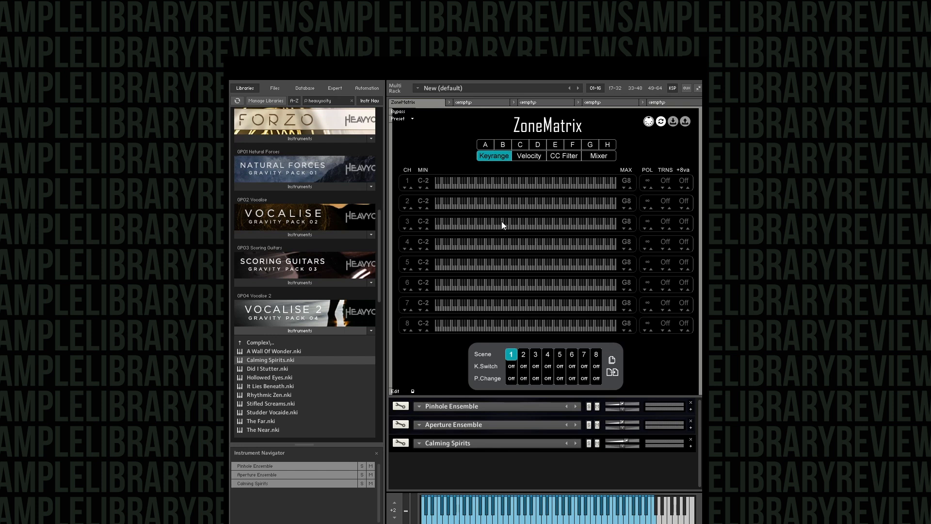
Activate zones C, A and B in ZoneMatrix
{"action": "left_click", "coordinate": [519, 144]}
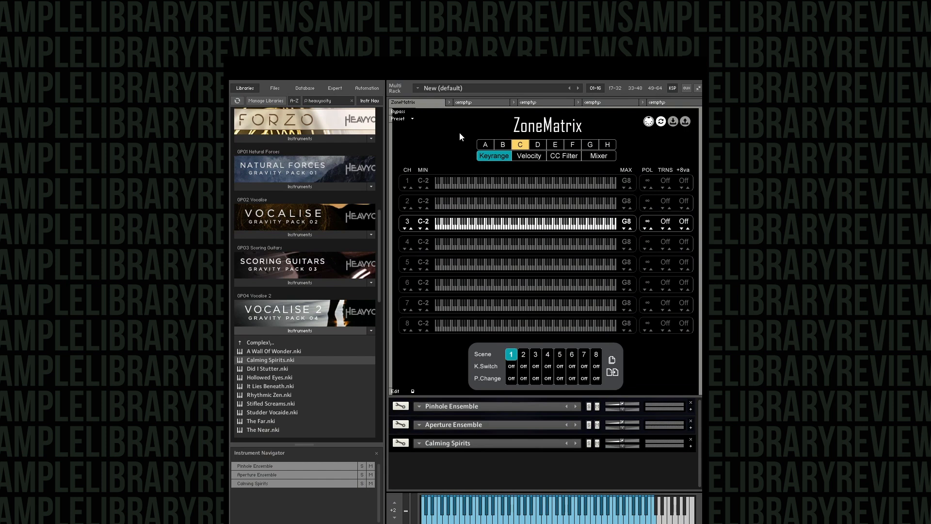
{"action": "left_click", "coordinate": [485, 145]}
{"action": "left_click", "coordinate": [503, 146]}
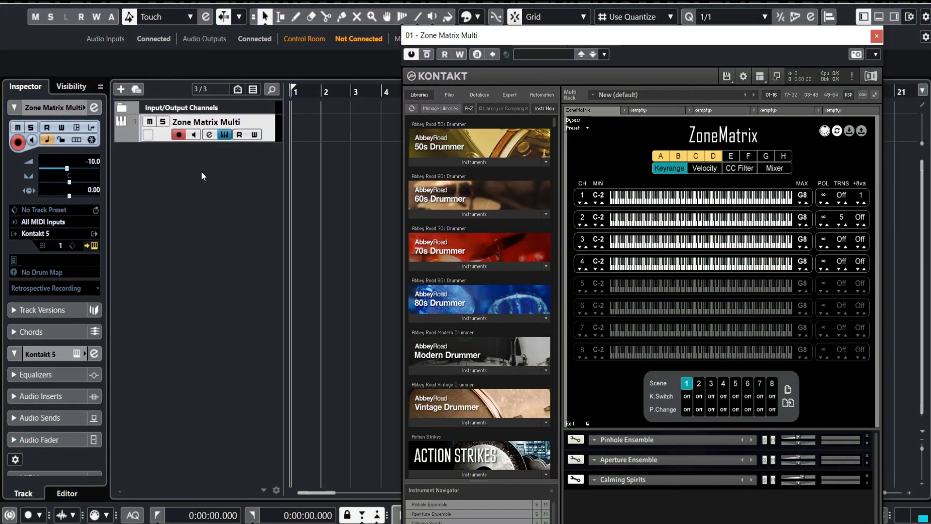
Add one Omnisphere instrument track routed to Stereo Out in the Cubase project and close its plugin window
{"action": "right_click", "coordinate": [201, 170]}
{"action": "left_click", "coordinate": [209, 194]}
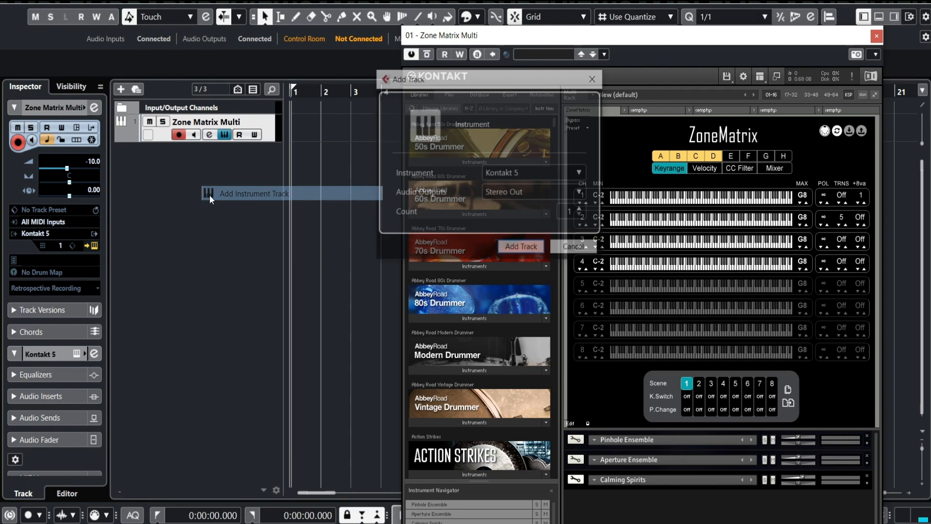
{"action": "left_click", "coordinate": [504, 177]}
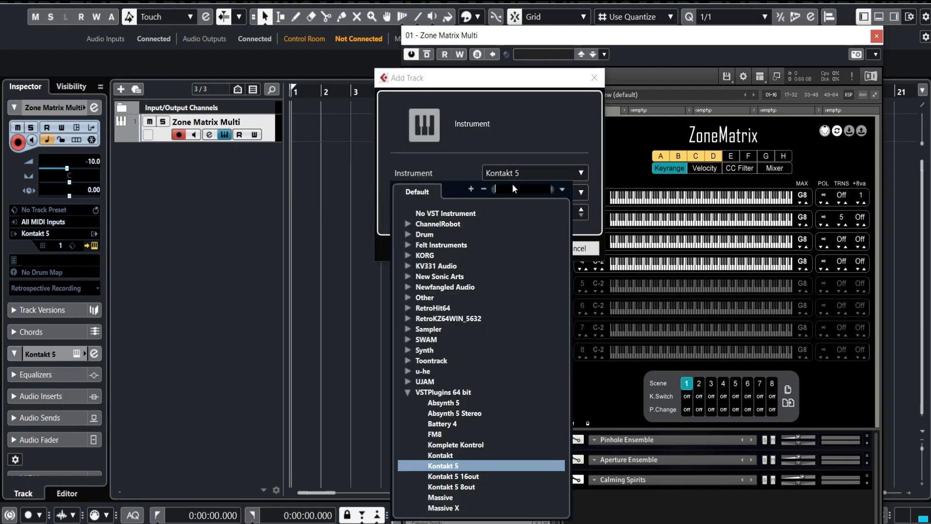
{"action": "left_click", "coordinate": [406, 297]}
{"action": "scroll", "coordinate": [471, 359], "scroll_direction": "down", "scroll_amount": 5}
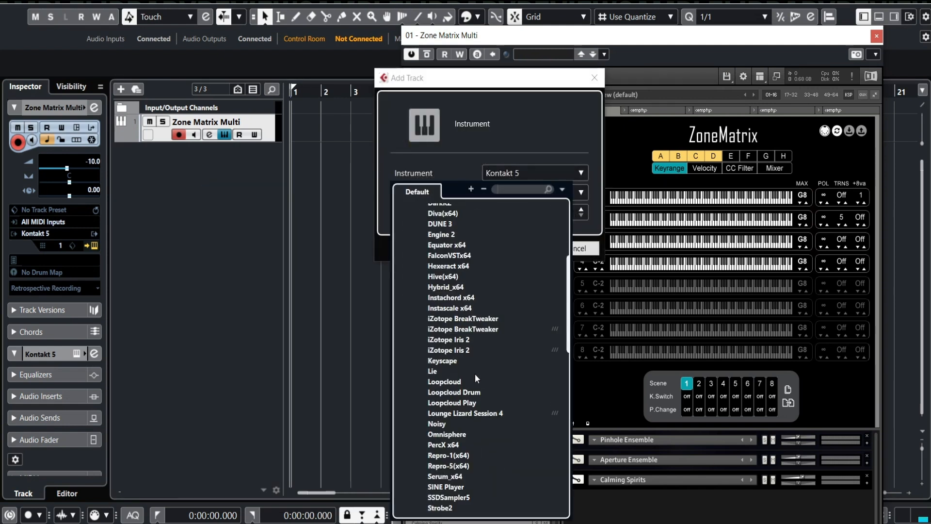
{"action": "scroll", "coordinate": [476, 373], "scroll_direction": "down", "scroll_amount": 2}
{"action": "left_click", "coordinate": [450, 379]}
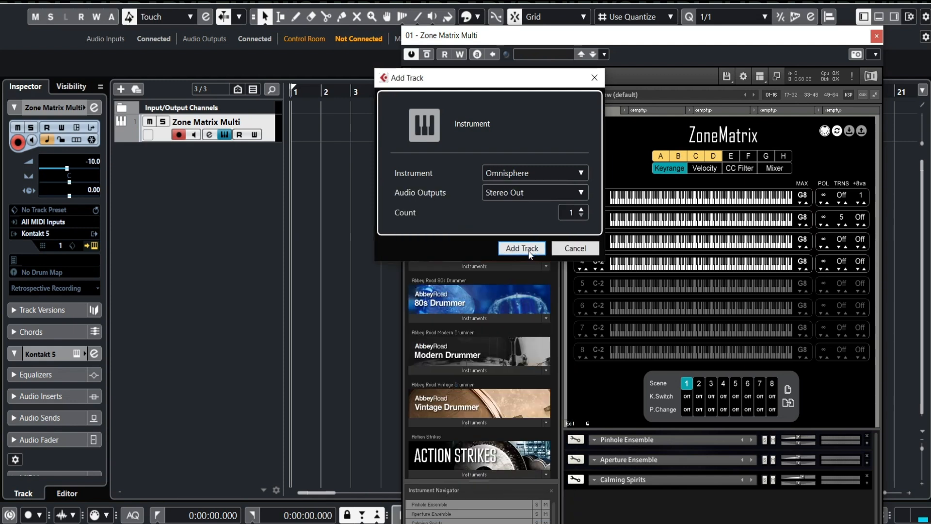
{"action": "left_click", "coordinate": [522, 248]}
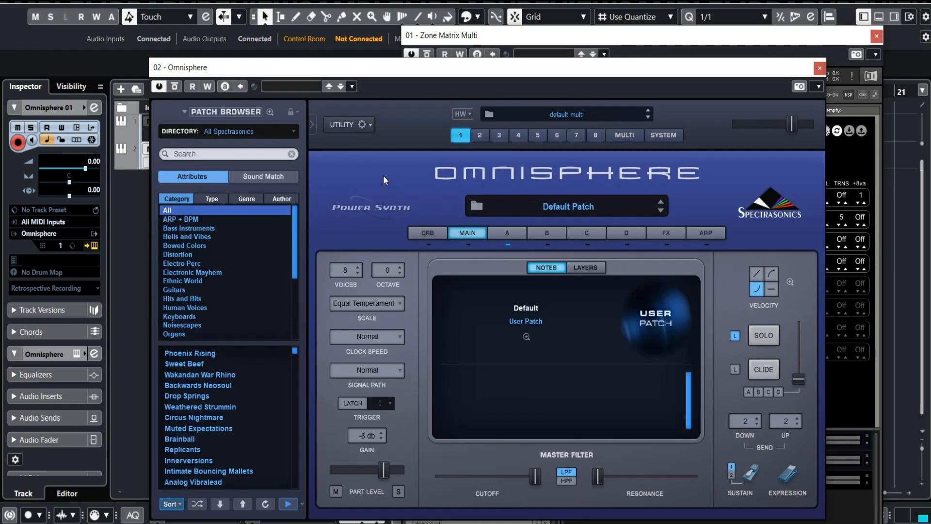
{"action": "left_click", "coordinate": [820, 68]}
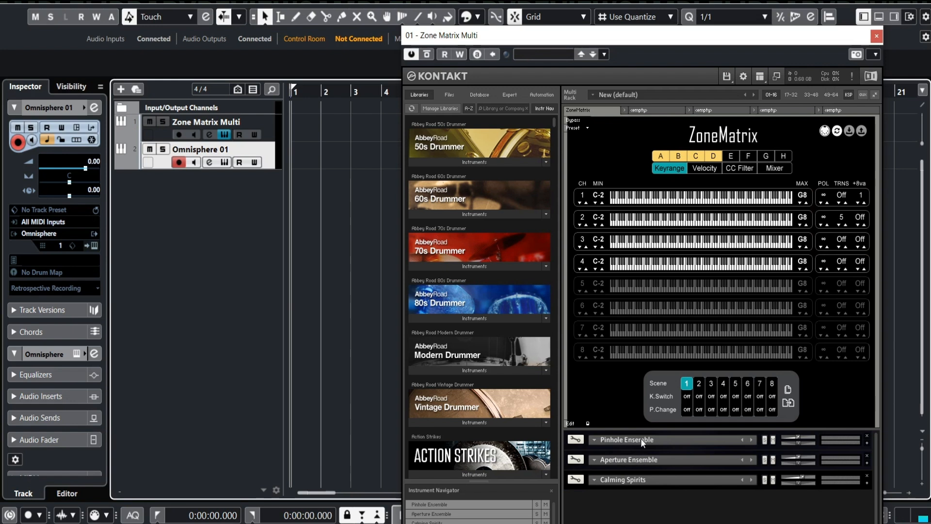
Create an empty instrument below Calming Spirits in the Kontakt rack and rename it Omnisphere
{"action": "double_click", "coordinate": [634, 495]}
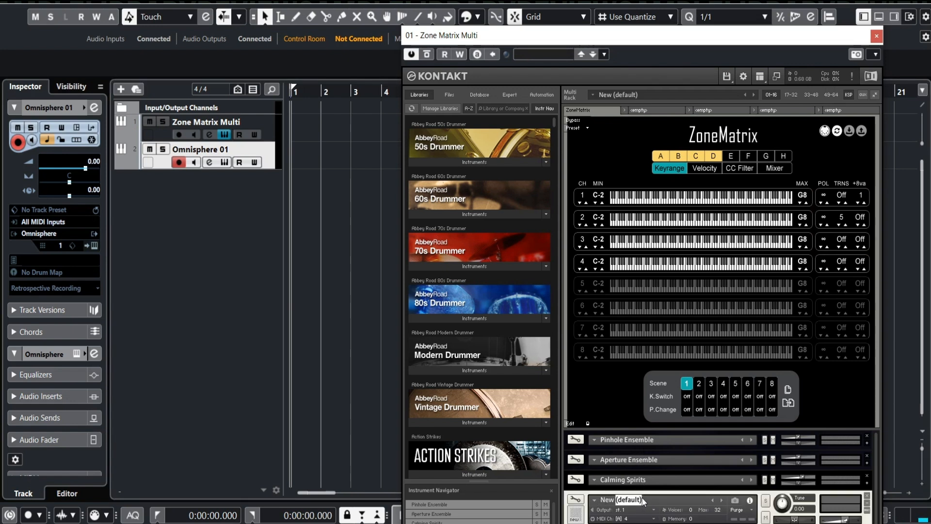
{"action": "key", "text": "BackSpace"}
{"action": "key", "text": "BackSpace"}
{"action": "key", "text": "BackSpace"}
{"action": "type", "text": "Omnisphere"}
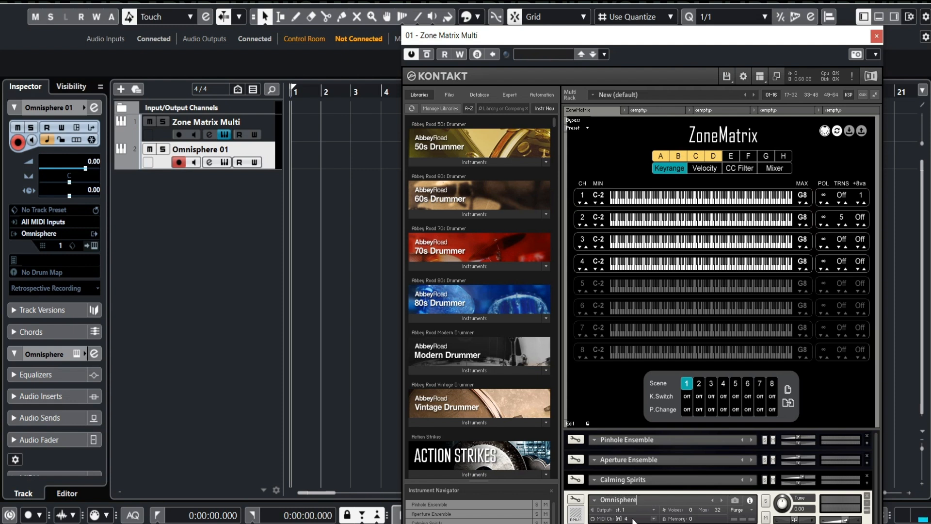
{"action": "left_click", "coordinate": [163, 184]}
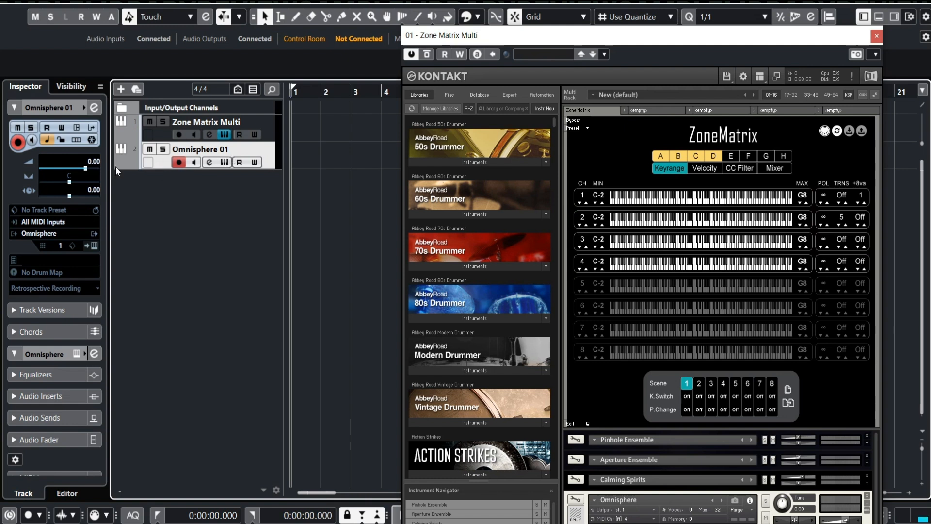
Set the Omnisphere 01 track's volume to -10
{"action": "left_click", "coordinate": [93, 161]}
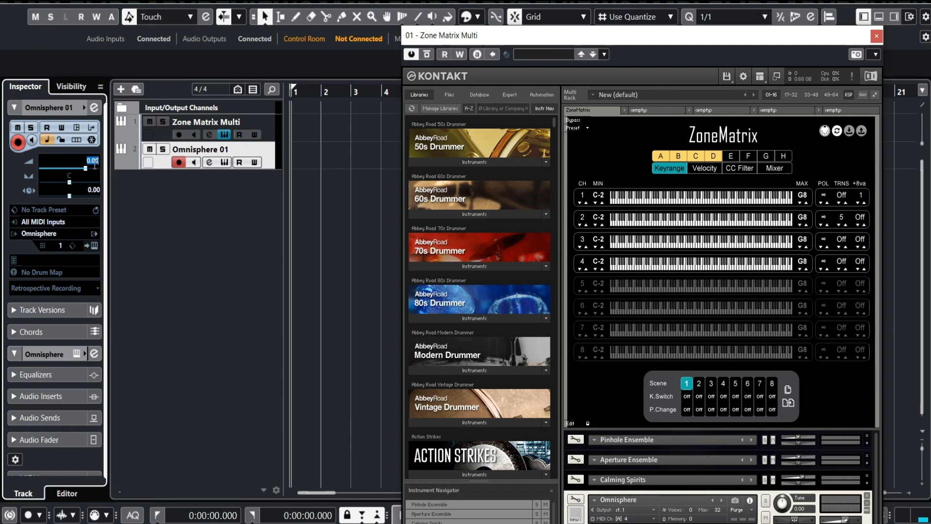
{"action": "type", "text": "-10"}
{"action": "key", "text": "Return"}
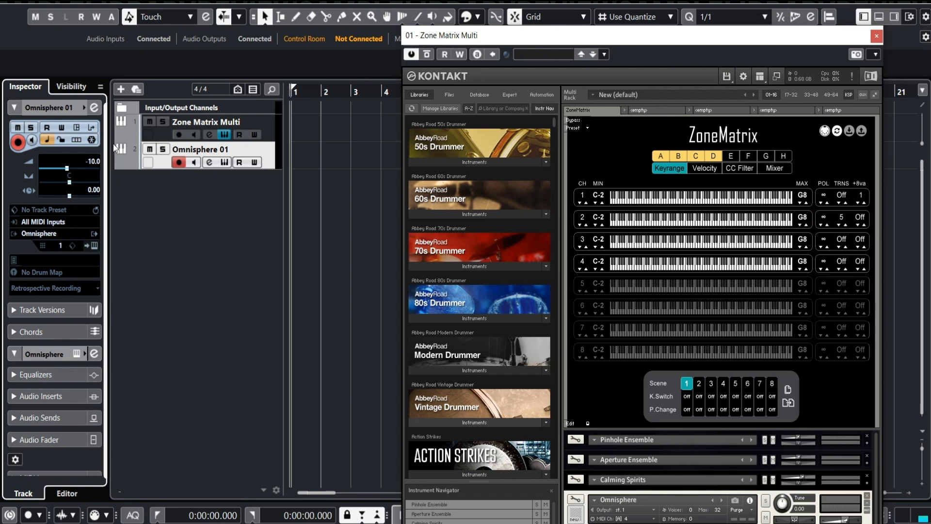
Open the local Input Transformer for the Omnisphere 01 track, close the Kontakt window and load the Channel Filter preset
{"action": "left_click", "coordinate": [91, 128]}
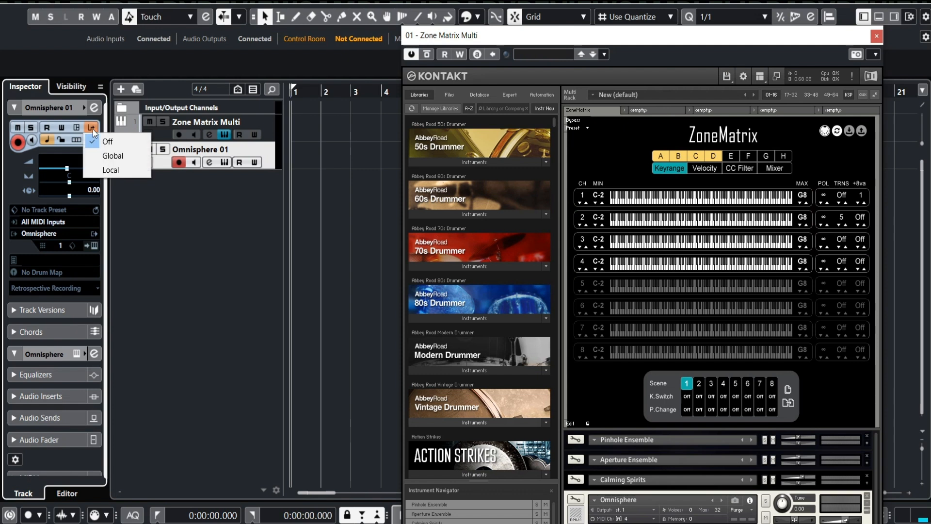
{"action": "left_click", "coordinate": [99, 168]}
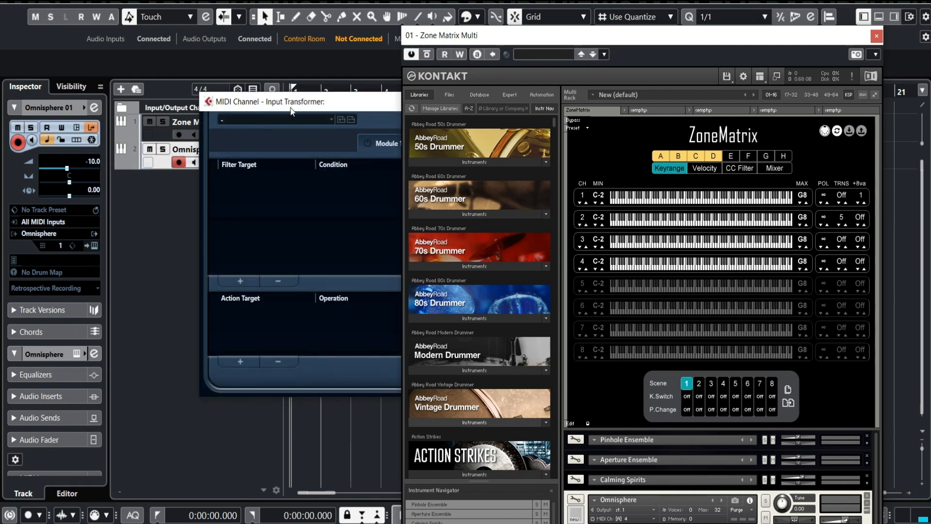
{"action": "left_click_drag", "start_coordinate": [272, 102], "coordinate": [181, 127]}
{"action": "left_click", "coordinate": [876, 36]}
{"action": "left_click_drag", "start_coordinate": [307, 131], "coordinate": [386, 119]}
{"action": "left_click", "coordinate": [279, 133]}
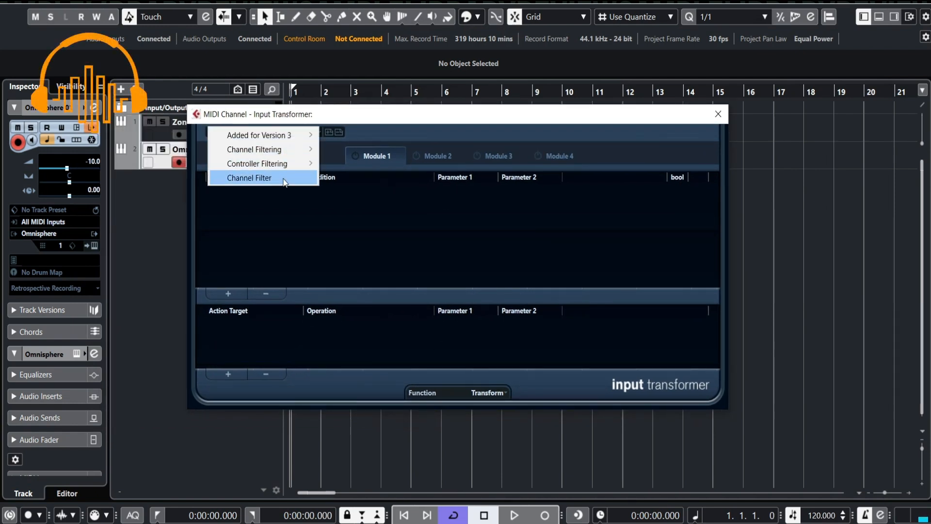
{"action": "left_click", "coordinate": [285, 179]}
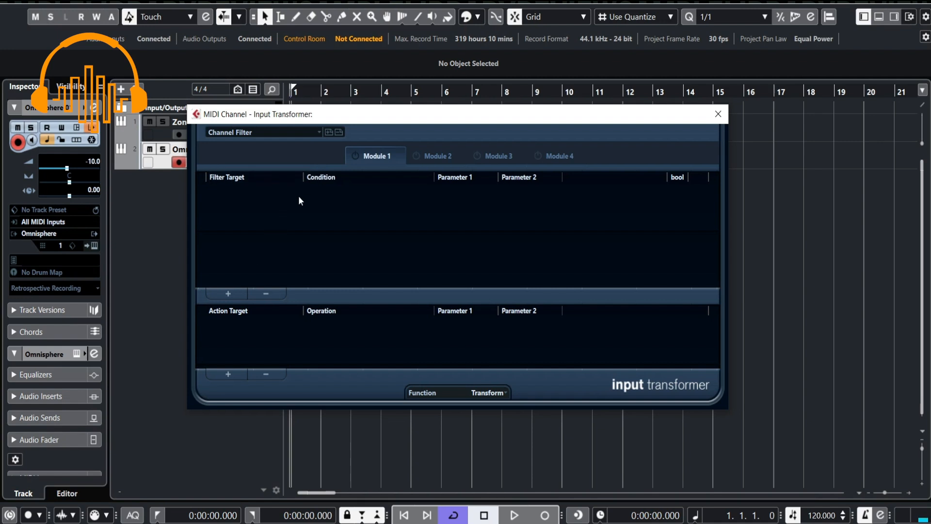
Add a filter condition row to Module 1 and set the Input Transformer's function to Filter
{"action": "left_click", "coordinate": [229, 293]}
{"action": "left_click", "coordinate": [487, 393]}
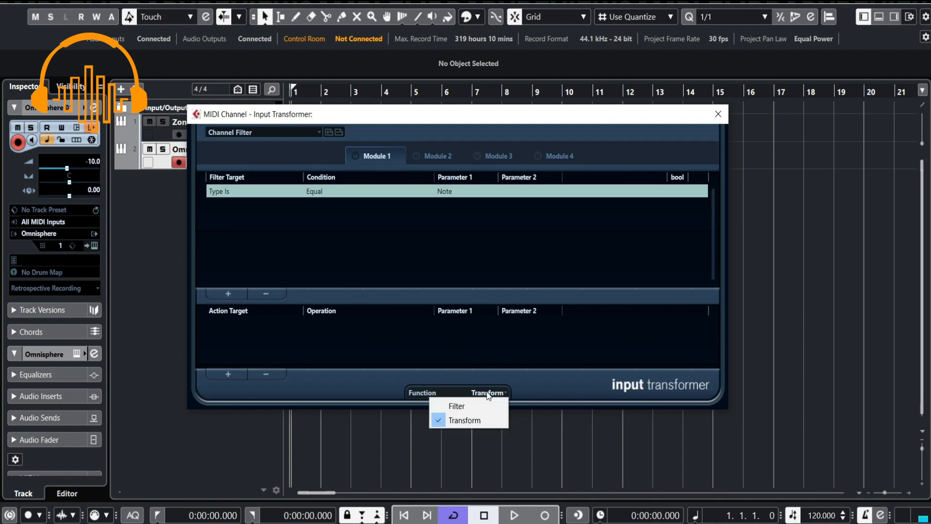
{"action": "left_click", "coordinate": [458, 405]}
Set the filter condition to Channel, Unequal, 4 and close the Input Transformer
{"action": "left_click", "coordinate": [228, 192]}
{"action": "left_click", "coordinate": [250, 235]}
{"action": "left_click", "coordinate": [316, 191]}
{"action": "left_click", "coordinate": [322, 221]}
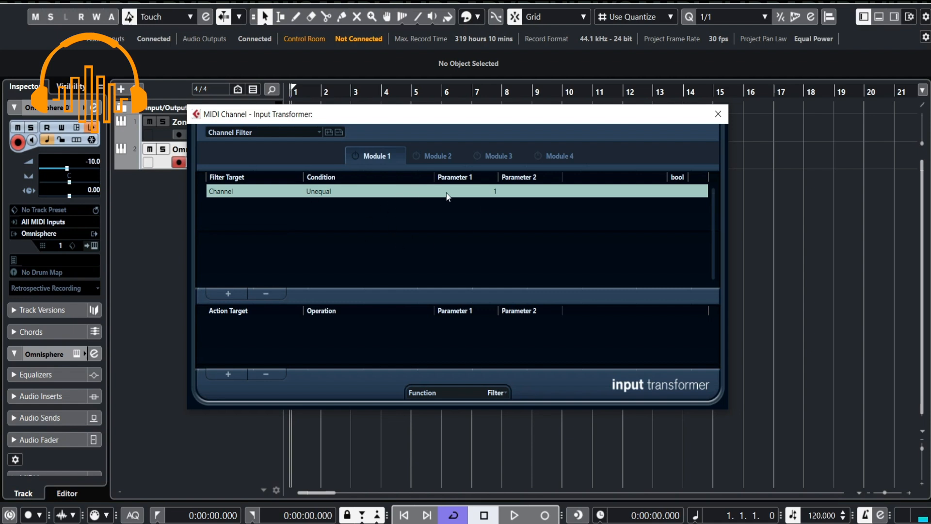
{"action": "left_click", "coordinate": [467, 192]}
{"action": "type", "text": "4"}
{"action": "key", "text": "Return"}
{"action": "left_click", "coordinate": [718, 115]}
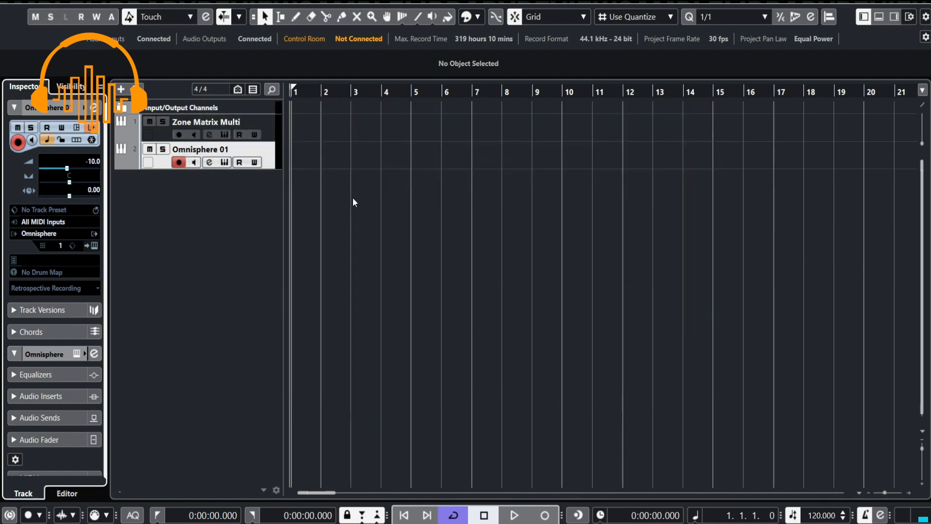
Set the Omnisphere 01 track's MIDI input to 01. Zone Matrix Multi - MIDI Out and record-enable both instrument tracks
{"action": "left_click", "coordinate": [50, 223]}
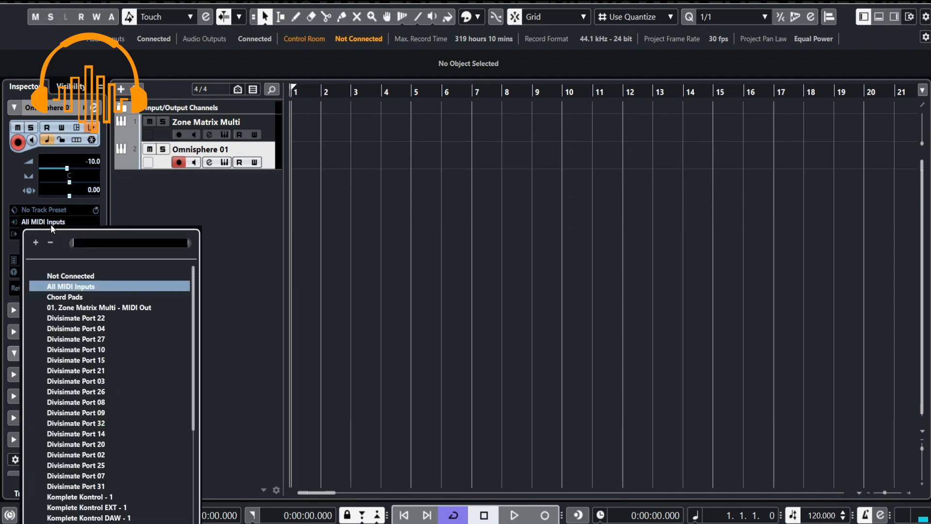
{"action": "left_click", "coordinate": [62, 308]}
{"action": "left_click", "coordinate": [272, 123]}
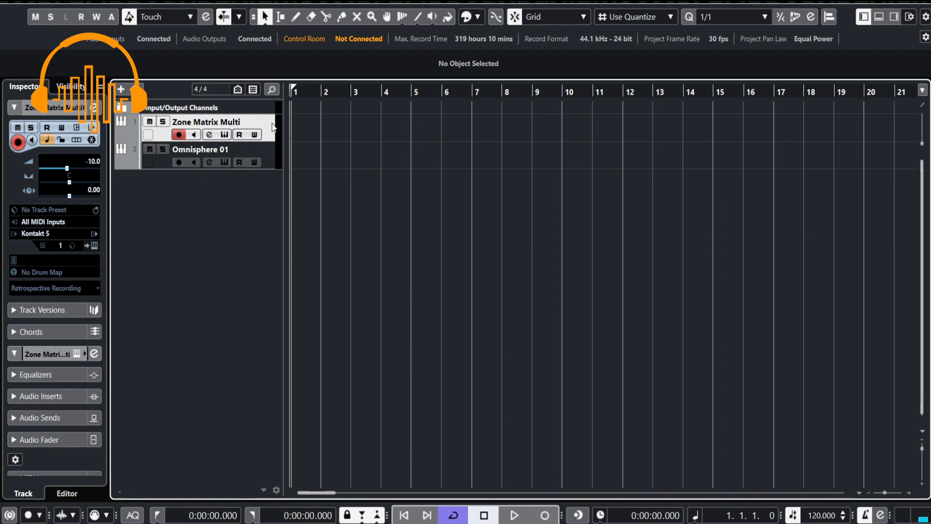
{"action": "left_click", "coordinate": [179, 163]}
Reopen the Zone Matrix Multi track's Kontakt window and deactivate zones C, B and A, leaving only zone D active
{"action": "left_click", "coordinate": [225, 135]}
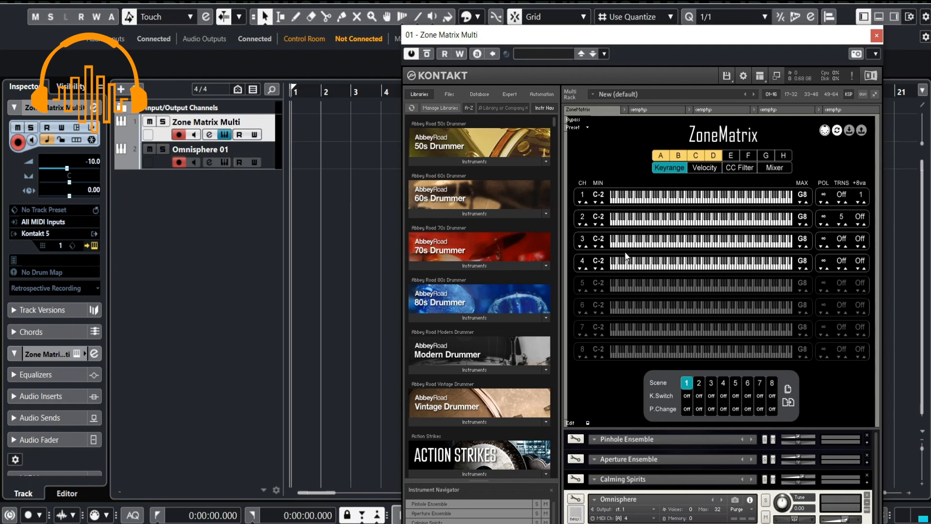
{"action": "left_click", "coordinate": [696, 153]}
{"action": "left_click", "coordinate": [679, 154]}
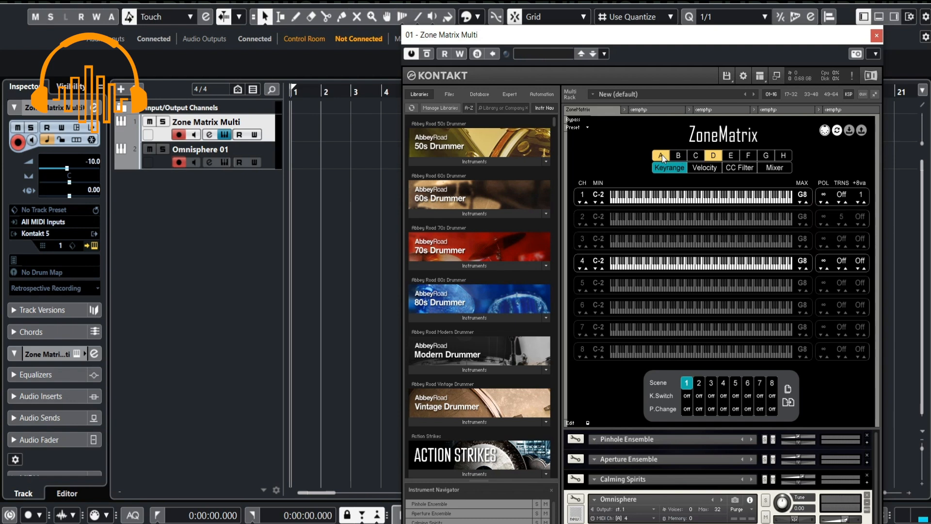
{"action": "left_click", "coordinate": [661, 155]}
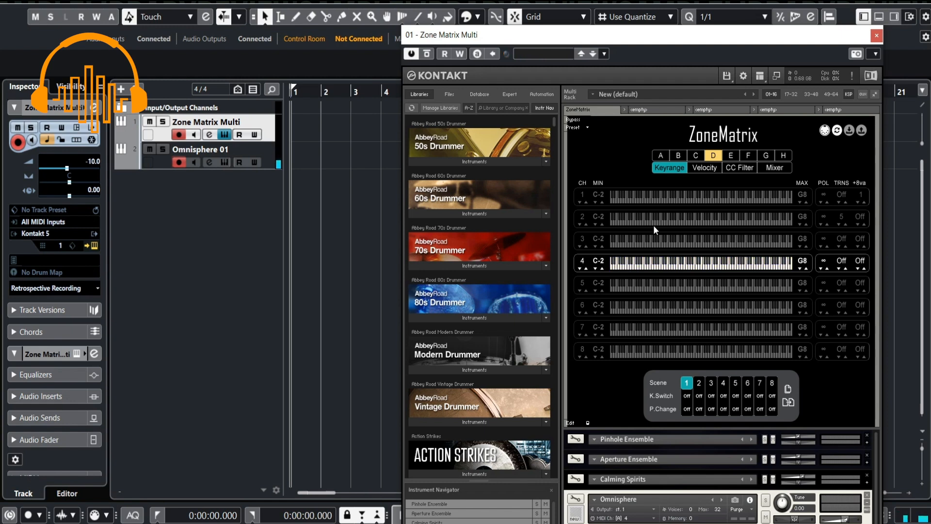
Load the Distant Memories patch from the Pads + Strings category in Omnisphere and close its plugin window
{"action": "left_click", "coordinate": [224, 163]}
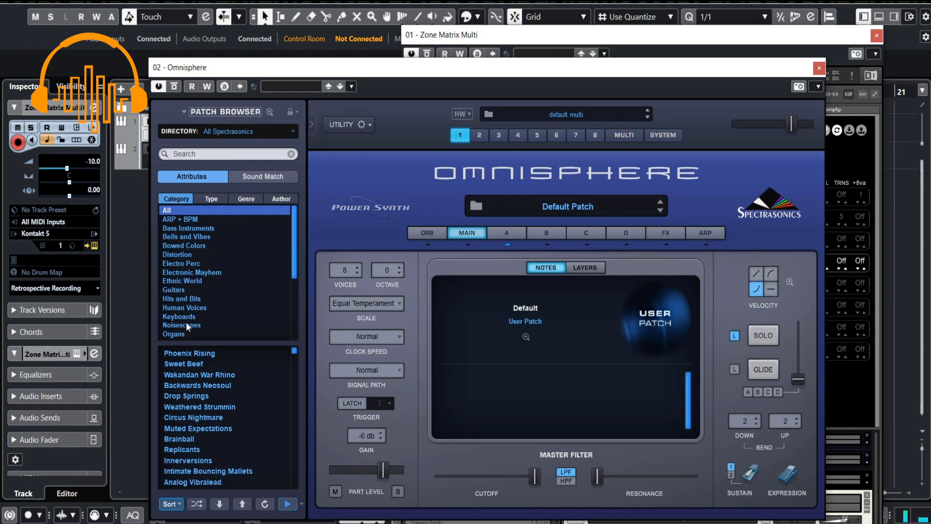
{"action": "scroll", "coordinate": [188, 320], "scroll_direction": "down", "scroll_amount": 2}
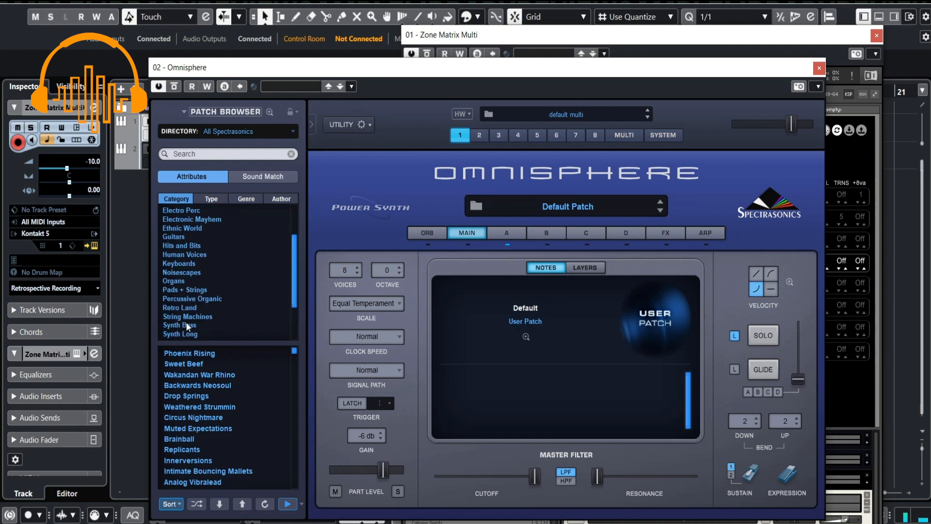
{"action": "left_click", "coordinate": [194, 289]}
{"action": "scroll", "coordinate": [225, 412], "scroll_direction": "down", "scroll_amount": 3}
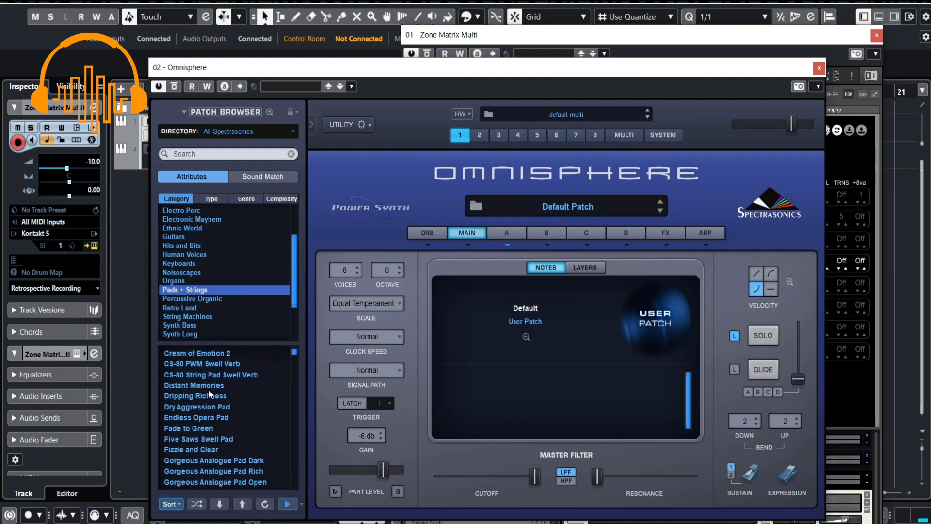
{"action": "left_click", "coordinate": [209, 394]}
{"action": "left_click", "coordinate": [216, 386]}
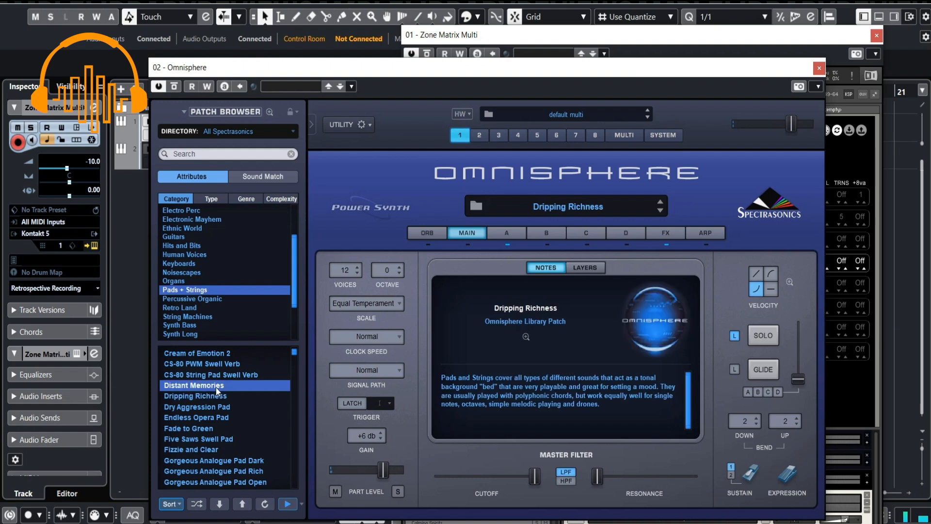
{"action": "left_click", "coordinate": [819, 69]}
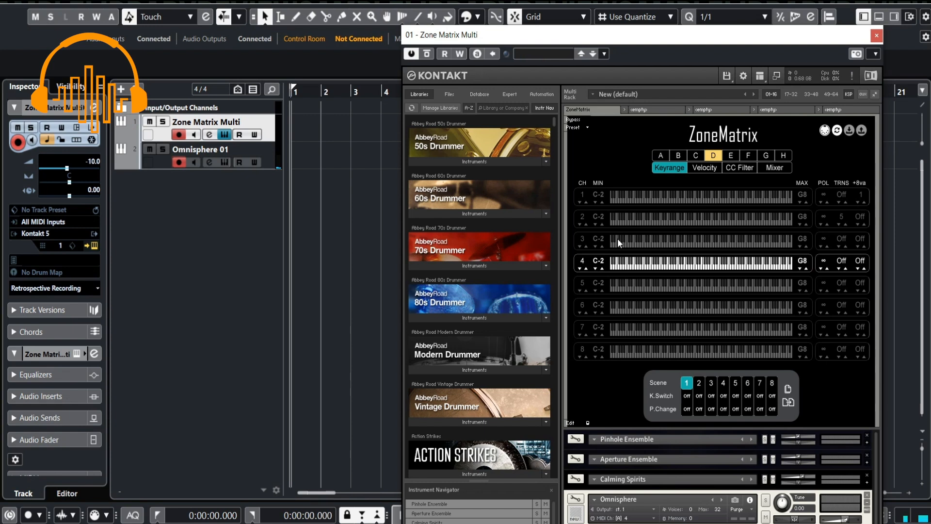
Reactivate zones A, B and C alongside zone D in ZoneMatrix
{"action": "left_click", "coordinate": [660, 155]}
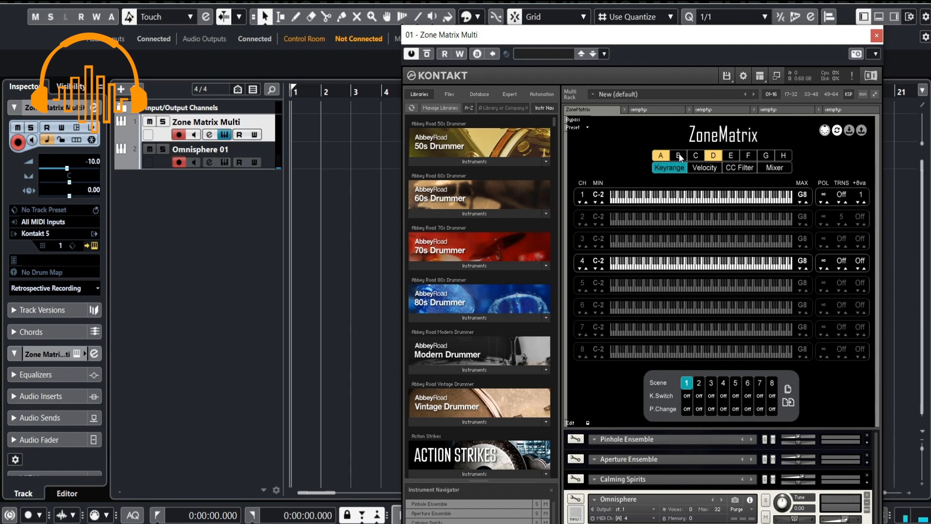
{"action": "left_click", "coordinate": [678, 155]}
{"action": "left_click", "coordinate": [697, 155]}
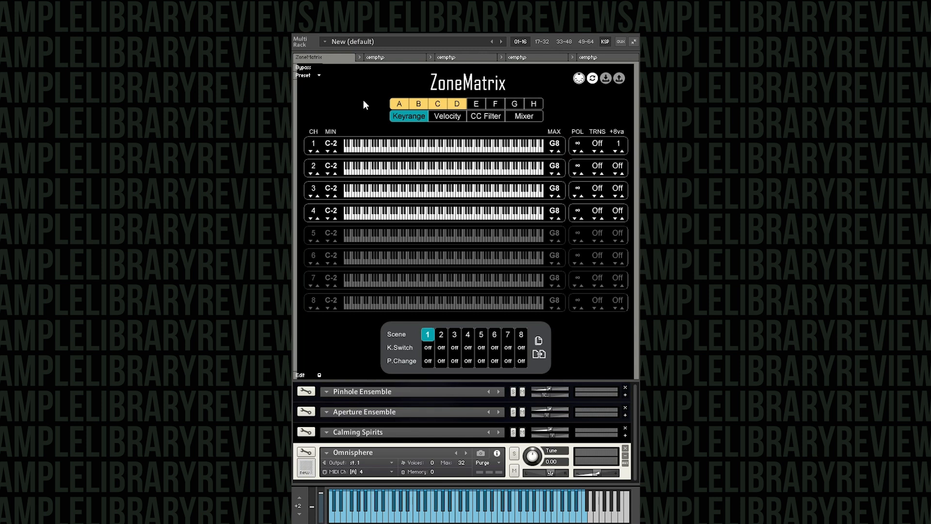
Show ZoneMatrix's Mixer page and deactivate zones B, C and D, leaving only zone A active
{"action": "left_click", "coordinate": [538, 116]}
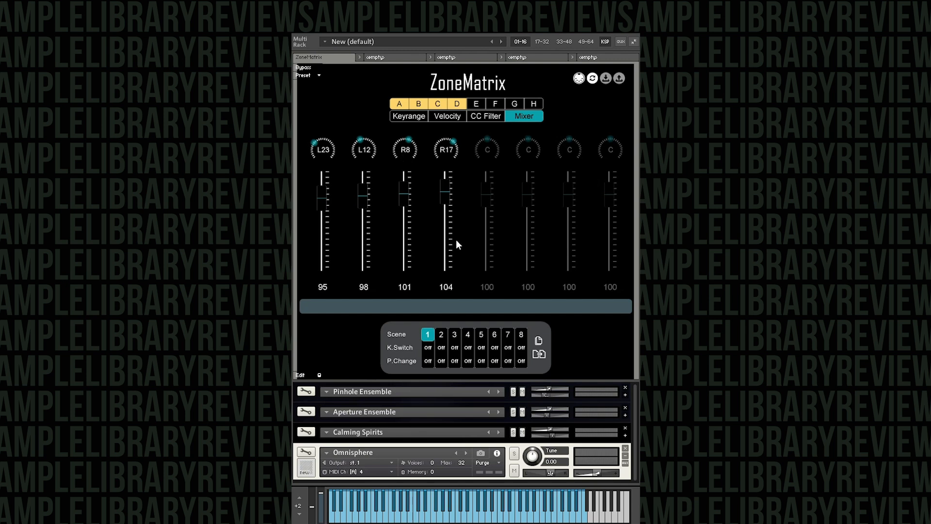
{"action": "left_click", "coordinate": [417, 105]}
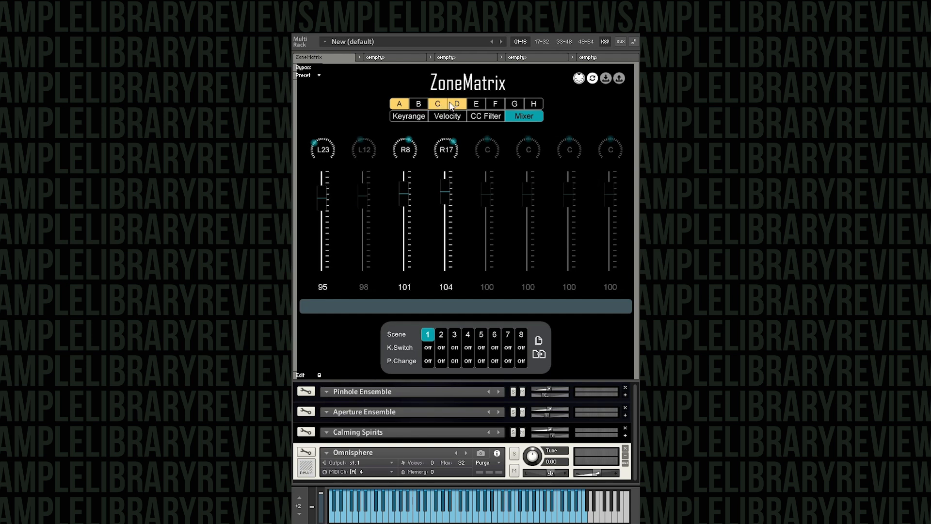
{"action": "left_click", "coordinate": [444, 103]}
{"action": "left_click", "coordinate": [456, 104]}
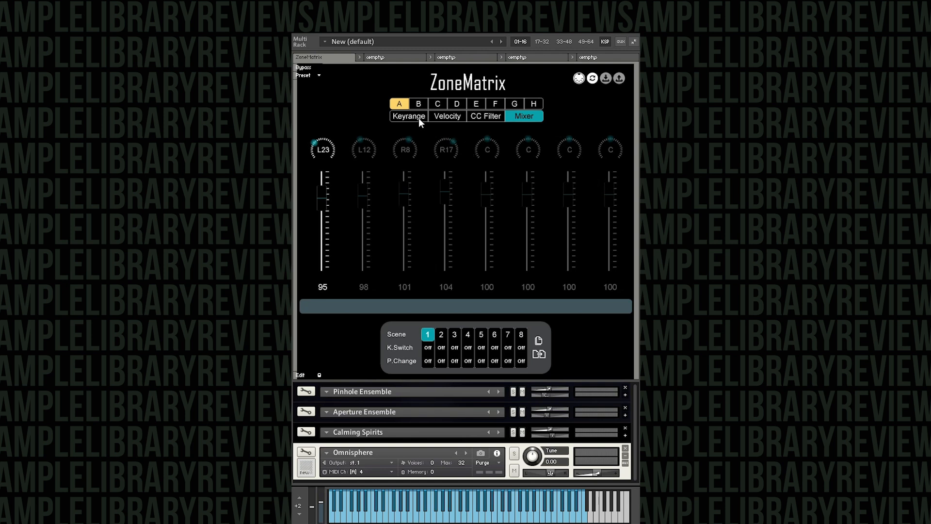
Reactivate zones B, C and D in ZoneMatrix
{"action": "left_click", "coordinate": [420, 103]}
{"action": "left_click", "coordinate": [436, 103]}
{"action": "left_click", "coordinate": [457, 104]}
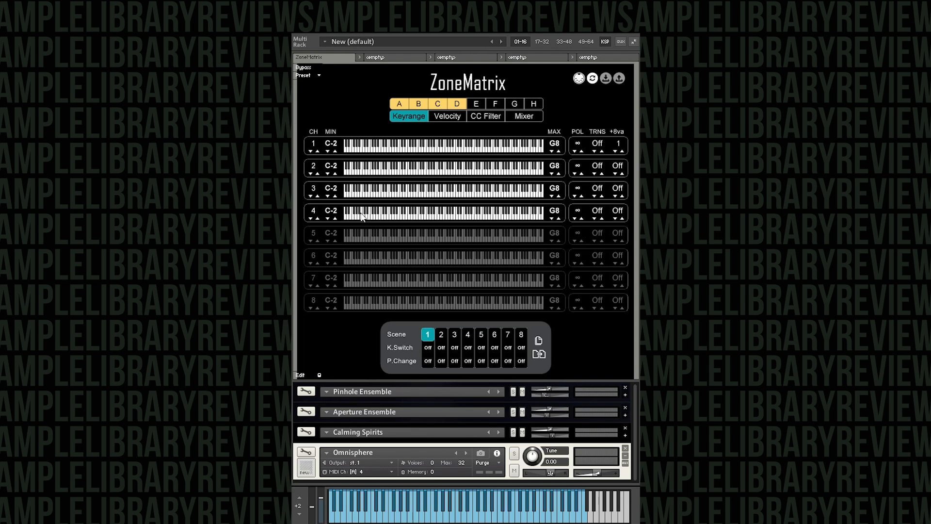
Deactivate zones A, C and D on the Keyrange page so that only zone B is active
{"action": "left_click", "coordinate": [419, 103]}
{"action": "left_click", "coordinate": [438, 103]}
{"action": "left_click", "coordinate": [458, 104]}
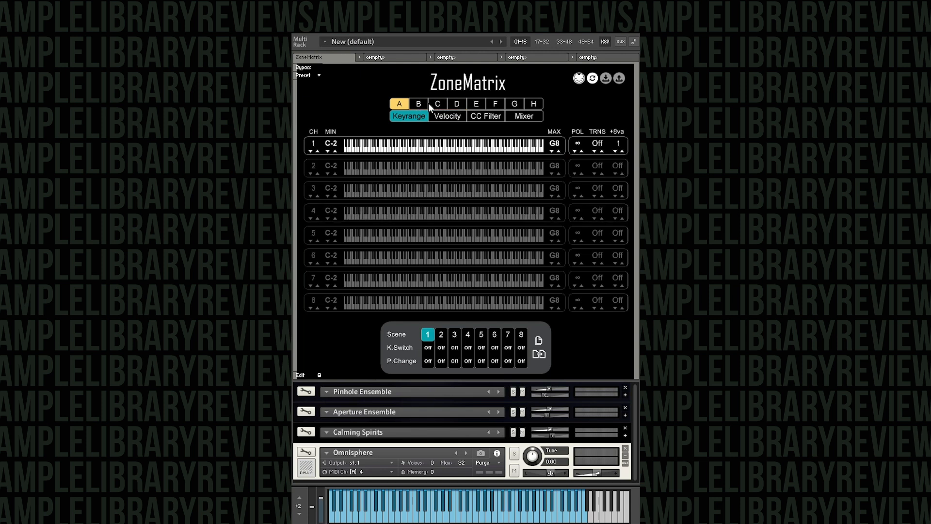
{"action": "left_click", "coordinate": [407, 103]}
{"action": "left_click", "coordinate": [417, 104]}
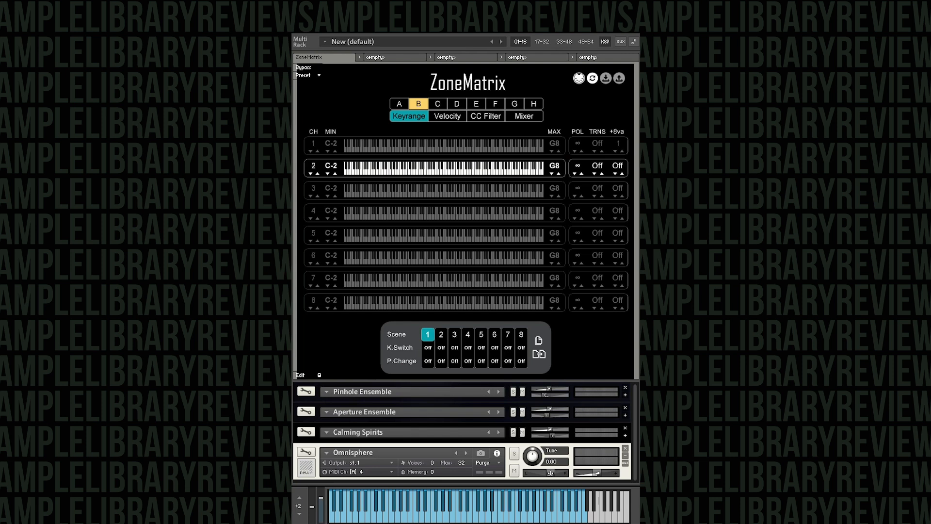
Limit zone B's key range to a minimum of B0 and a maximum of C#5
{"action": "left_click_drag", "start_coordinate": [330, 152], "coordinate": [324, 115]}
{"action": "left_click_drag", "start_coordinate": [325, 165], "coordinate": [324, 56]}
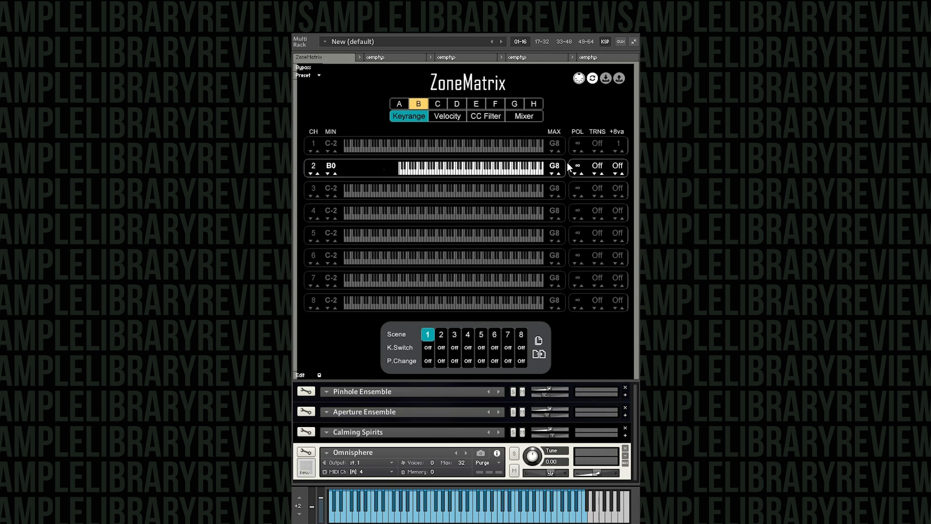
{"action": "left_click_drag", "start_coordinate": [552, 224], "coordinate": [560, 431]}
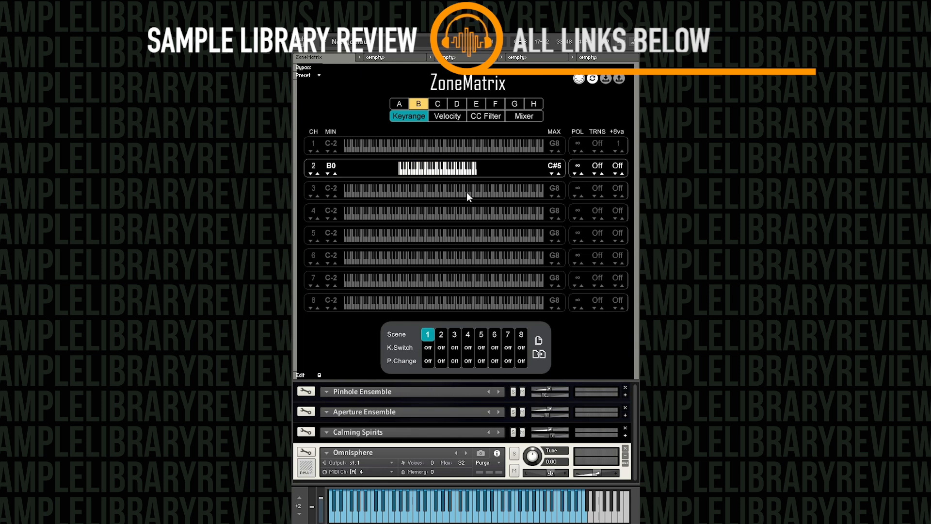
Reset zone B's key range to its full span from C-2 to G8
{"action": "left_click_drag", "start_coordinate": [327, 202], "coordinate": [341, 182]}
{"action": "left_click", "coordinate": [328, 165], "text": "ctrl"}
{"action": "left_click", "coordinate": [557, 165], "text": "ctrl"}
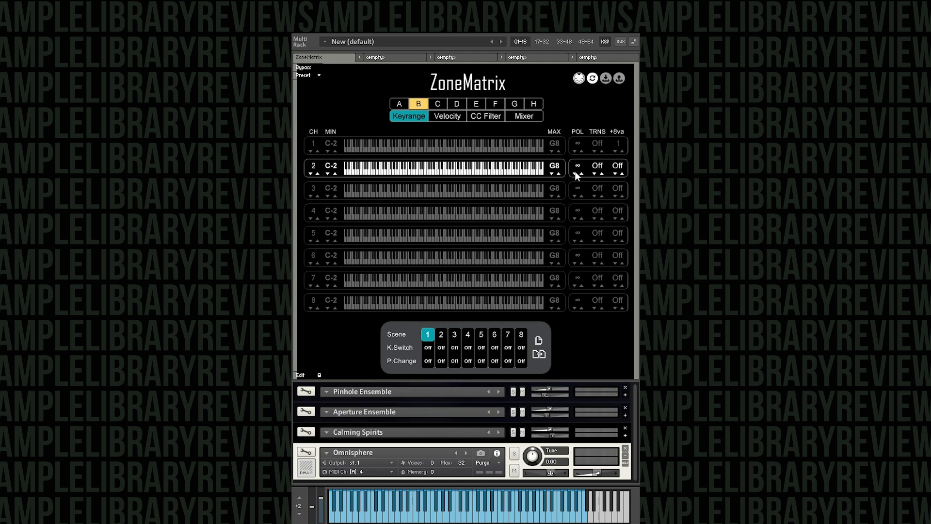
Set zone B's transposition to 5
{"action": "left_click", "coordinate": [602, 174]}
{"action": "left_click", "coordinate": [602, 174]}
{"action": "left_click", "coordinate": [603, 174]}
{"action": "left_click", "coordinate": [602, 173]}
Try a +8va value of 1 on zone B and switch it back to Off
{"action": "left_click", "coordinate": [622, 173]}
{"action": "left_click", "coordinate": [622, 173]}
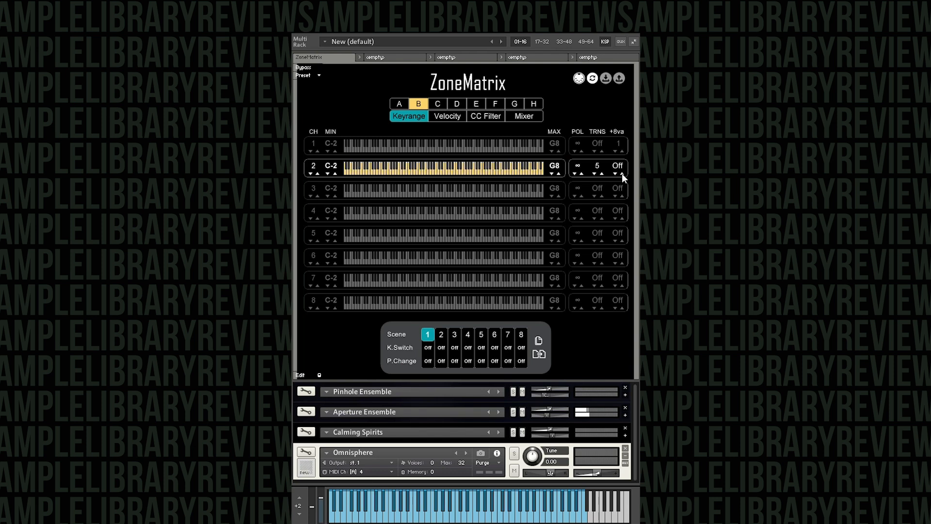
{"action": "left_click", "coordinate": [622, 173]}
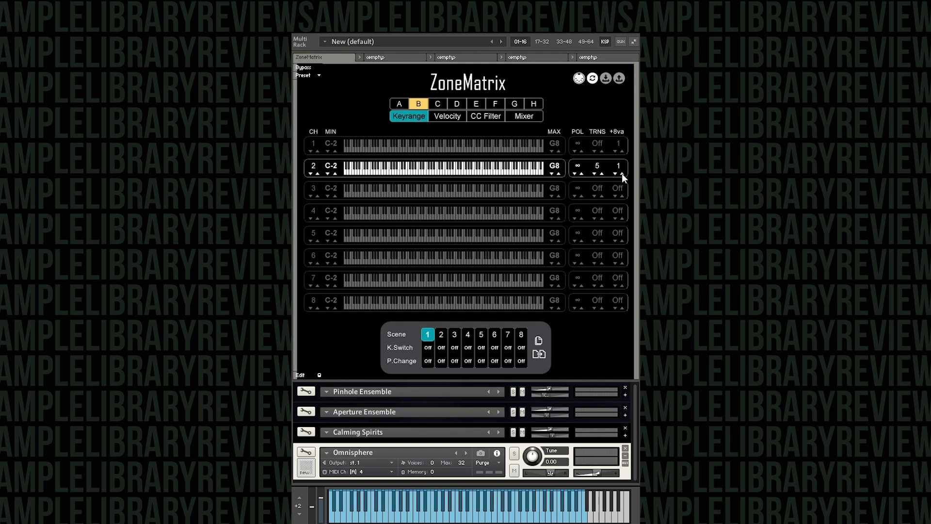
{"action": "left_click", "coordinate": [622, 173]}
{"action": "left_click", "coordinate": [621, 173]}
Activate zones A, C and D alongside zone B
{"action": "left_click", "coordinate": [402, 100]}
{"action": "left_click", "coordinate": [436, 102]}
{"action": "left_click", "coordinate": [455, 102]}
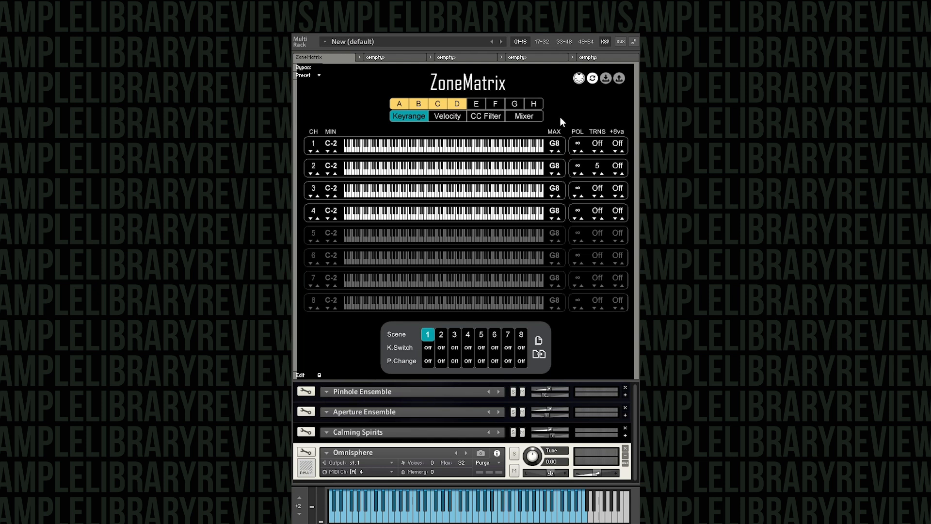
Lower the upper limit of zone A's key range to A2
{"action": "left_click", "coordinate": [552, 150]}
{"action": "left_click", "coordinate": [552, 150]}
{"action": "left_click", "coordinate": [552, 150]}
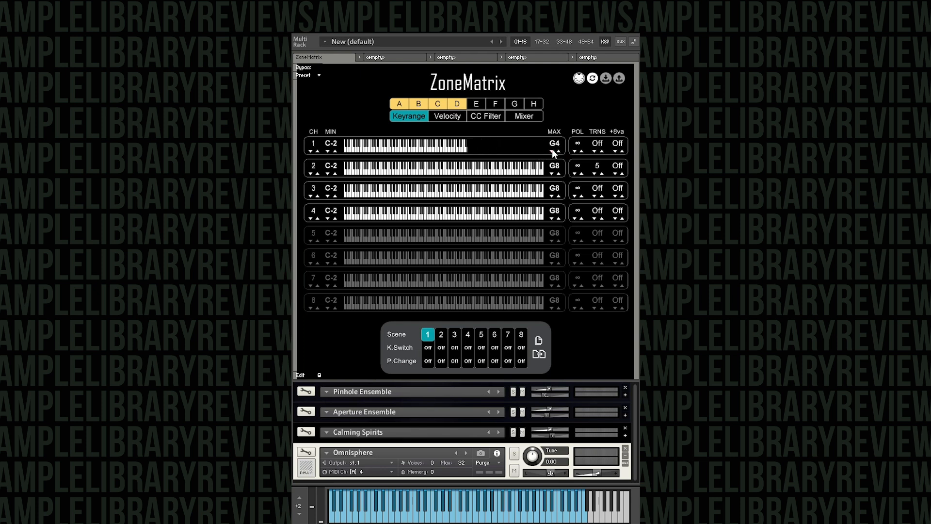
{"action": "left_click_drag", "start_coordinate": [554, 144], "coordinate": [547, 207]}
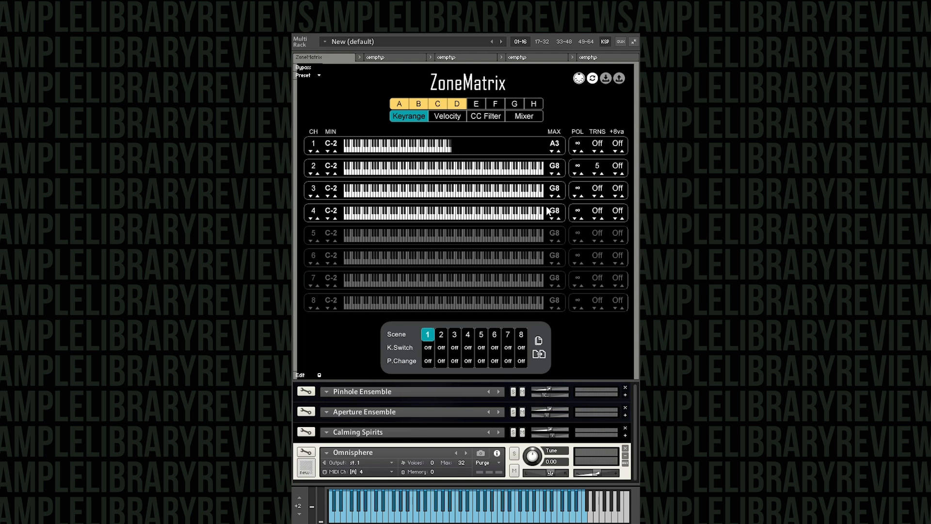
{"action": "left_click", "coordinate": [552, 151]}
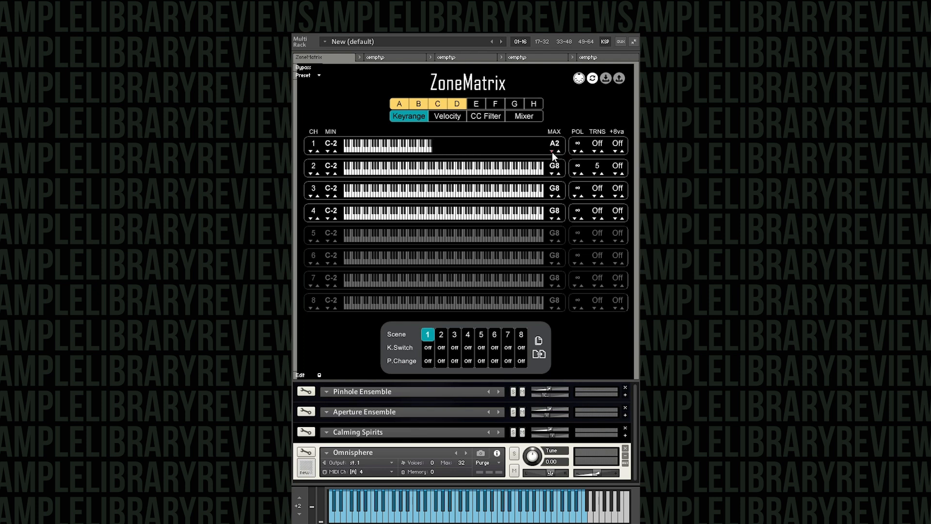
{"action": "left_click", "coordinate": [506, 143]}
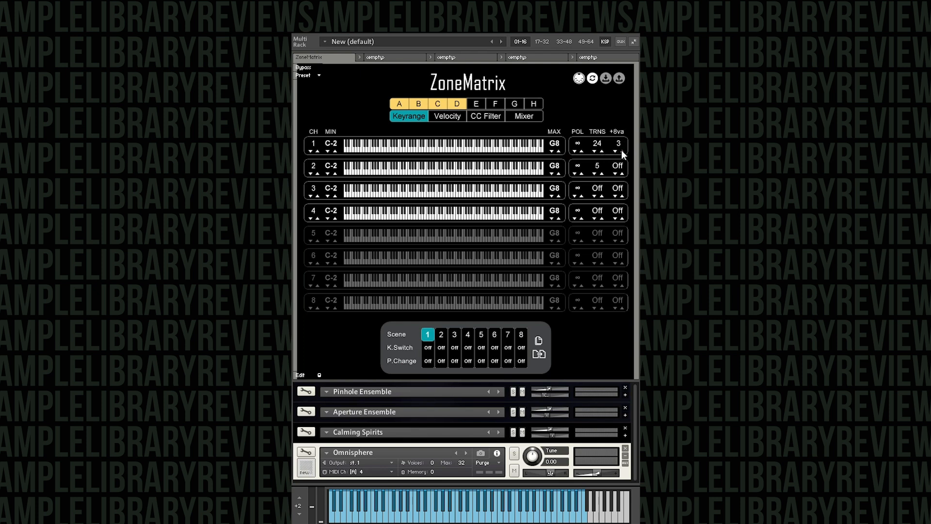
Try a polyphony of 8 and a key range of C#0 to E5 on zone A, and reset the range
{"action": "left_click", "coordinate": [582, 151]}
{"action": "left_click", "coordinate": [581, 151]}
{"action": "left_click", "coordinate": [582, 152]}
{"action": "left_click_drag", "start_coordinate": [549, 146], "coordinate": [554, 394]}
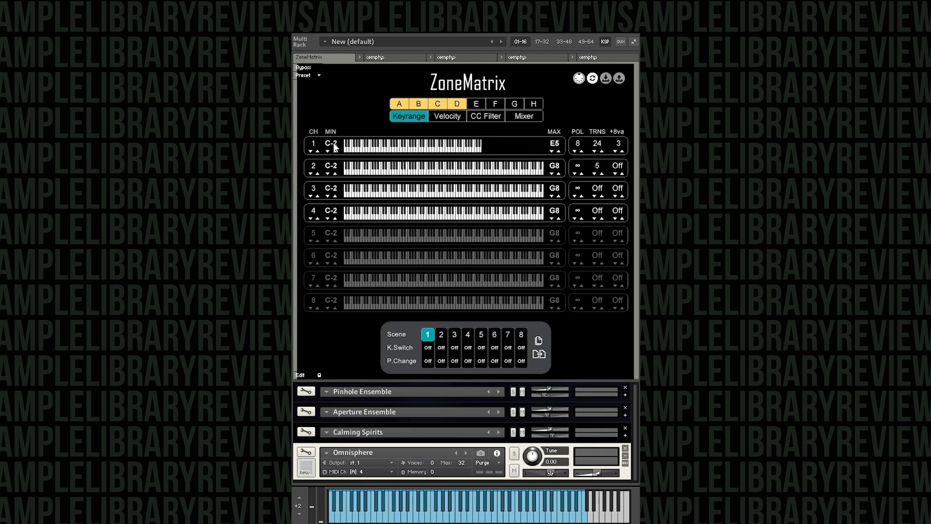
{"action": "left_click", "coordinate": [383, 146]}
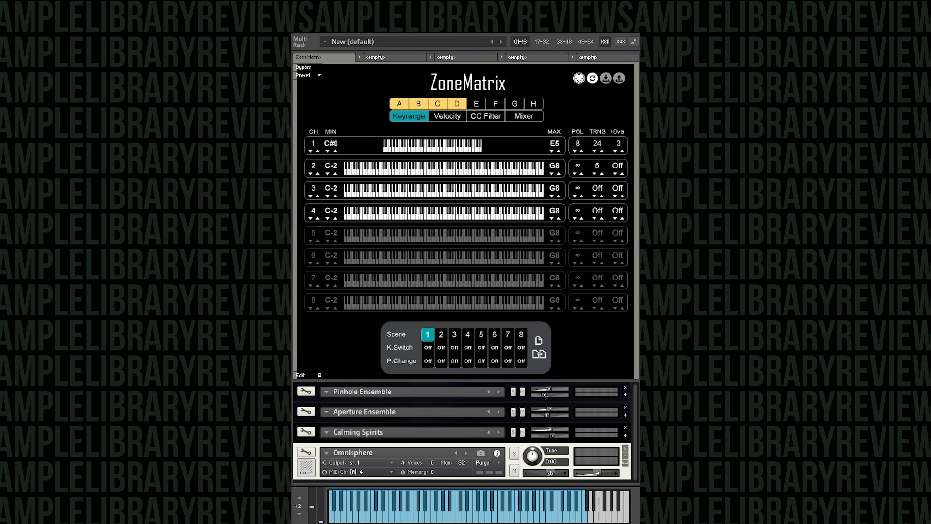
{"action": "left_click", "coordinate": [470, 150], "text": "ctrl"}
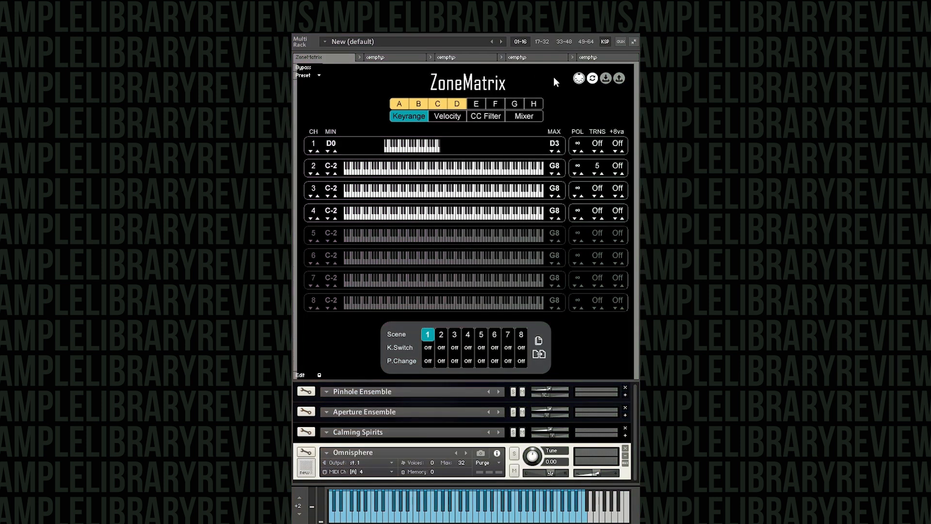
Set zone A's mixer volume to 99 and its pan to L26
{"action": "left_click", "coordinate": [524, 116]}
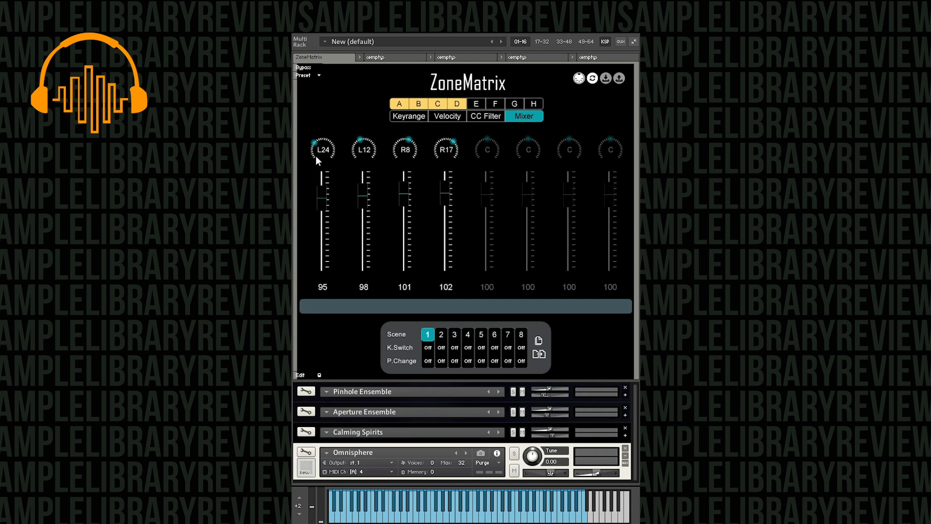
{"action": "left_click_drag", "start_coordinate": [317, 192], "coordinate": [321, 174]}
{"action": "left_click_drag", "start_coordinate": [321, 144], "coordinate": [319, 196]}
{"action": "left_click", "coordinate": [323, 192]}
Label zone A's mixer channel PINHOLE
{"action": "left_click", "coordinate": [329, 305]}
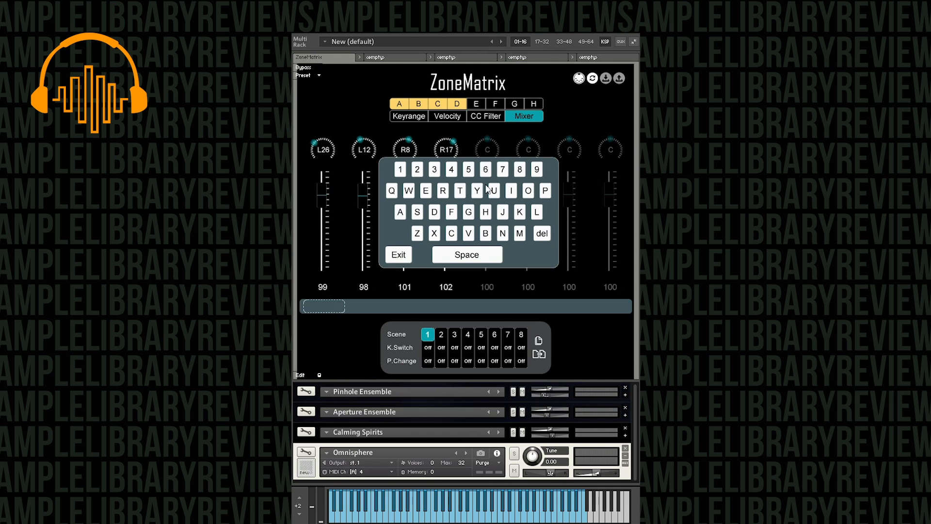
{"action": "left_click", "coordinate": [512, 192]}
{"action": "left_click", "coordinate": [502, 235]}
{"action": "left_click", "coordinate": [486, 212]}
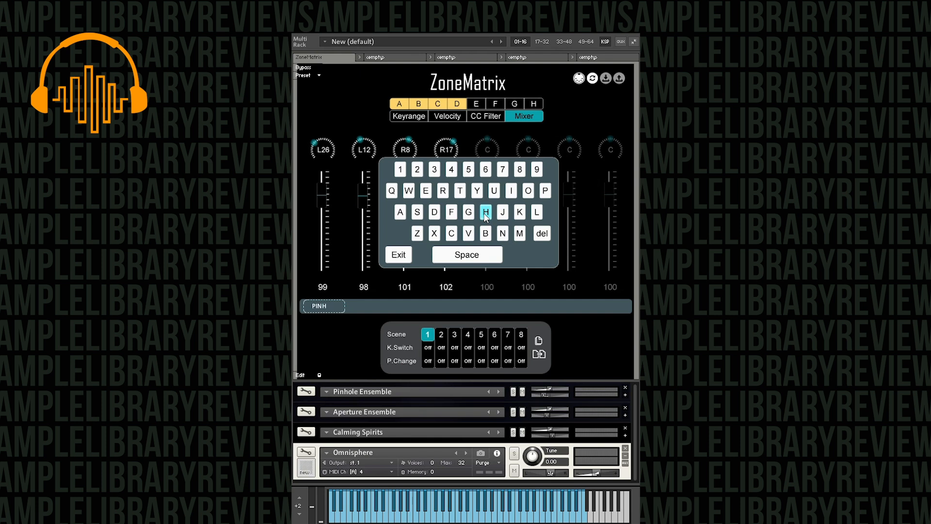
{"action": "left_click", "coordinate": [528, 191]}
{"action": "left_click", "coordinate": [537, 212]}
{"action": "left_click", "coordinate": [426, 191]}
{"action": "left_click", "coordinate": [403, 255]}
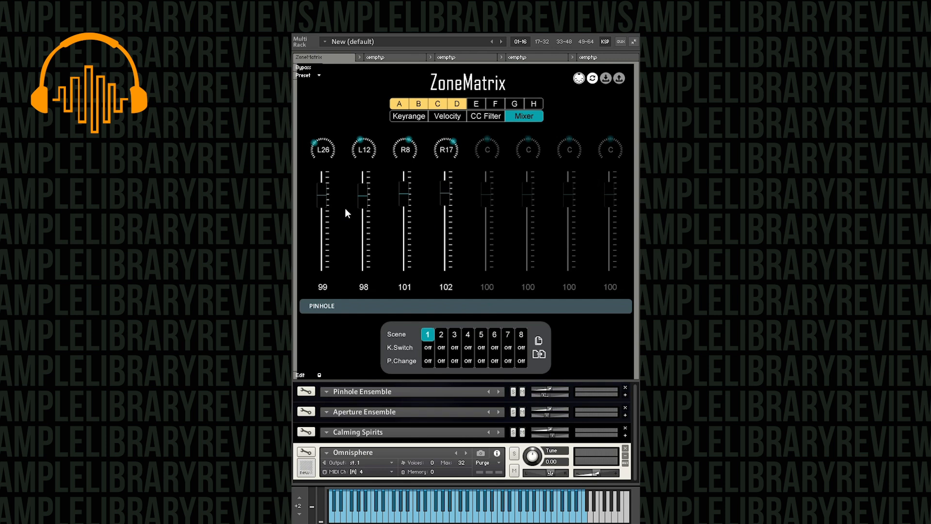
Look through several other scenes from the key range view, return to scene 1 and reset its key switch to Off
{"action": "left_click", "coordinate": [410, 118]}
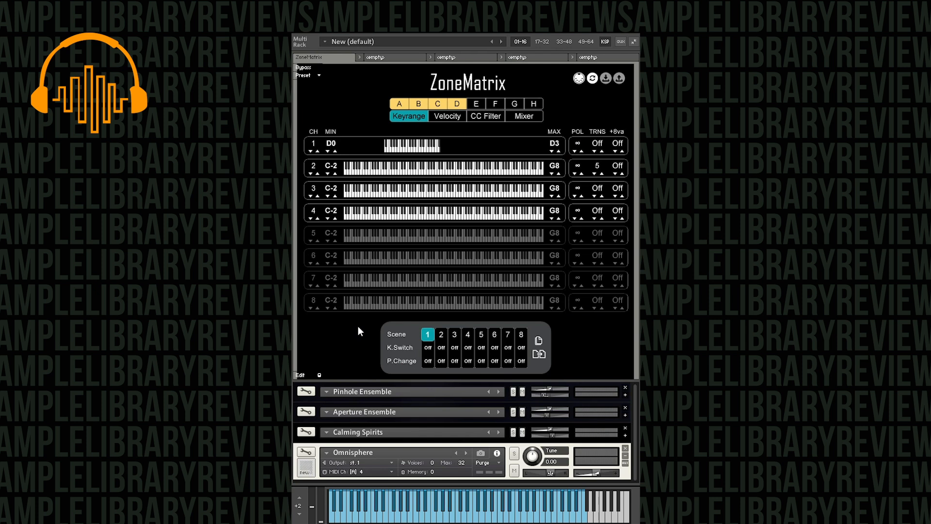
{"action": "left_click", "coordinate": [442, 336]}
{"action": "left_click", "coordinate": [455, 335]}
{"action": "left_click", "coordinate": [482, 335]}
{"action": "left_click", "coordinate": [494, 335]}
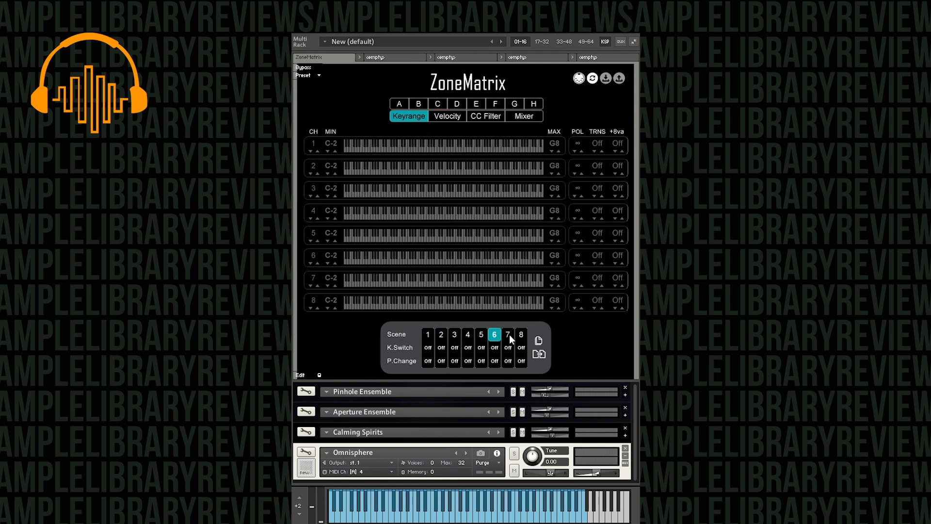
{"action": "left_click", "coordinate": [427, 334]}
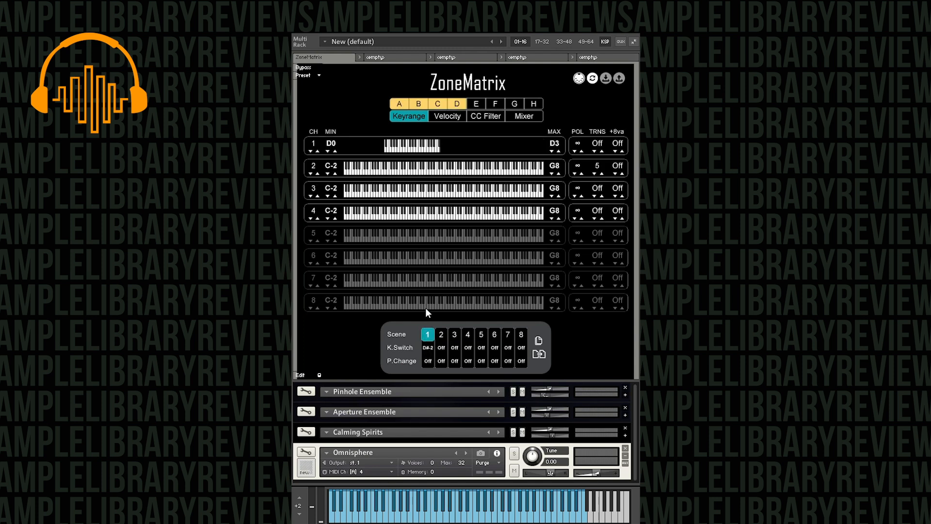
{"action": "left_click_drag", "start_coordinate": [426, 269], "coordinate": [426, 400]}
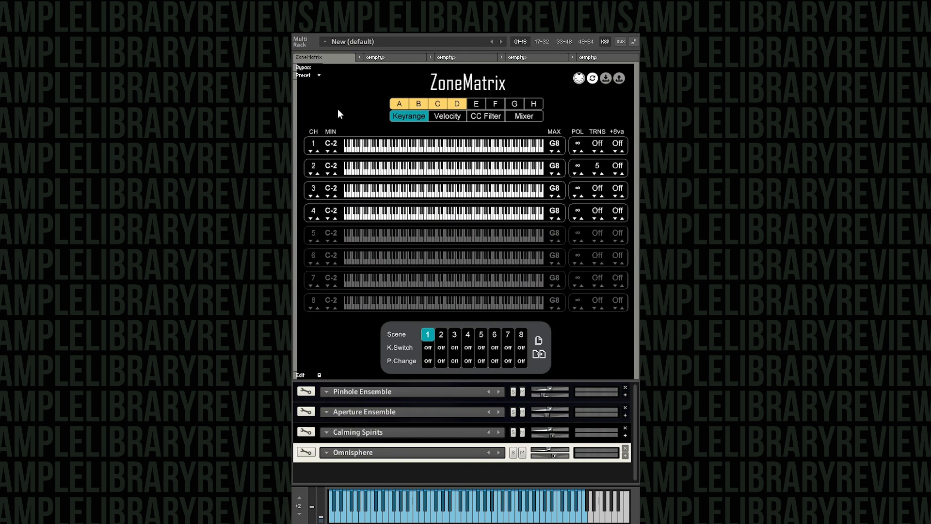
Show the zones' velocity settings and switch the Aperture Ensemble instrument to its Spiccato articulation
{"action": "left_click", "coordinate": [442, 119]}
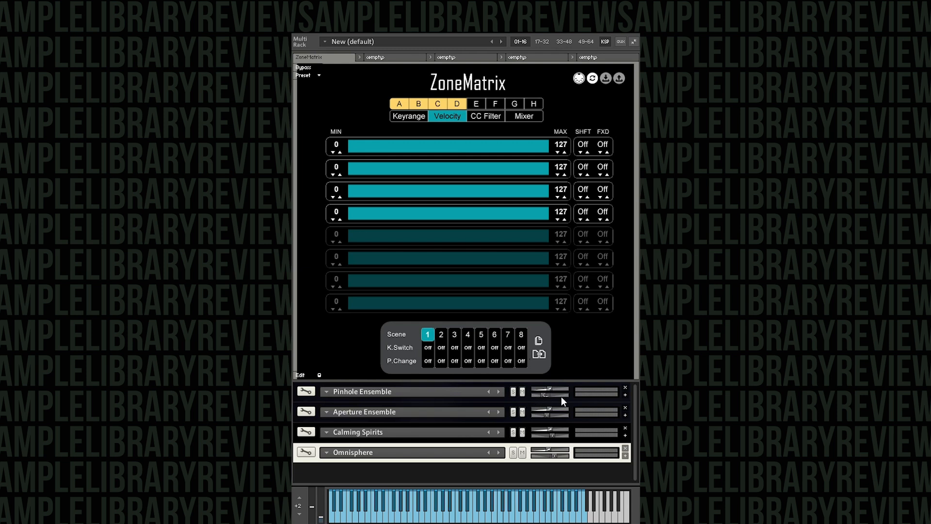
{"action": "left_click", "coordinate": [625, 416]}
{"action": "scroll", "coordinate": [594, 432], "scroll_direction": "down", "scroll_amount": 2}
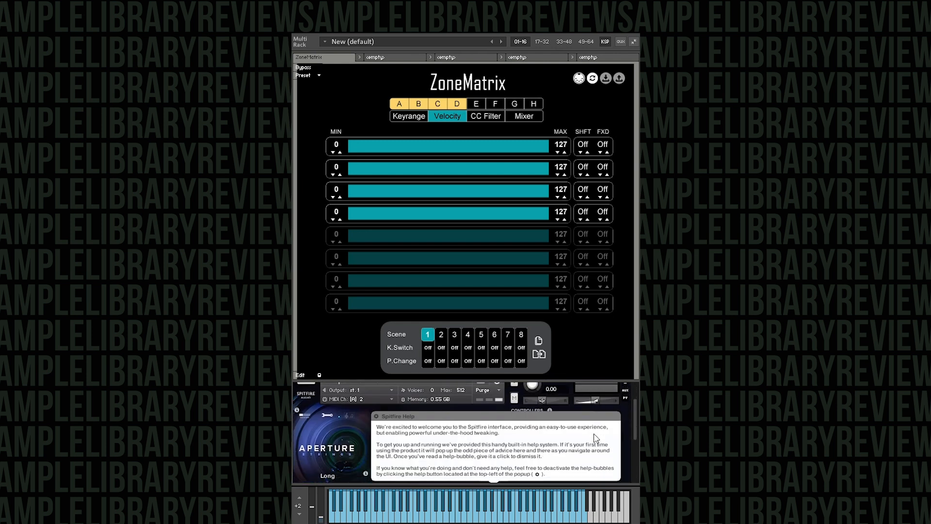
{"action": "left_click", "coordinate": [595, 434]}
{"action": "scroll", "coordinate": [595, 434], "scroll_direction": "down", "scroll_amount": 1}
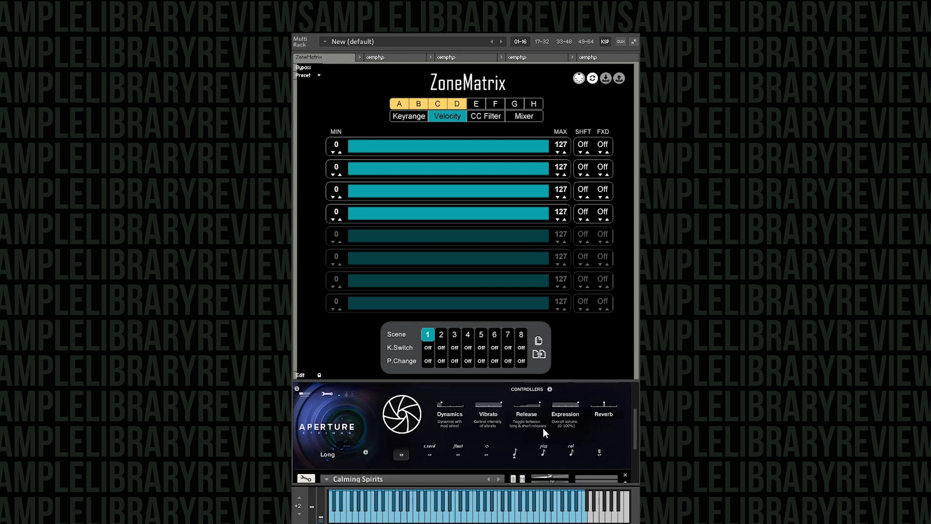
{"action": "left_click", "coordinate": [513, 453]}
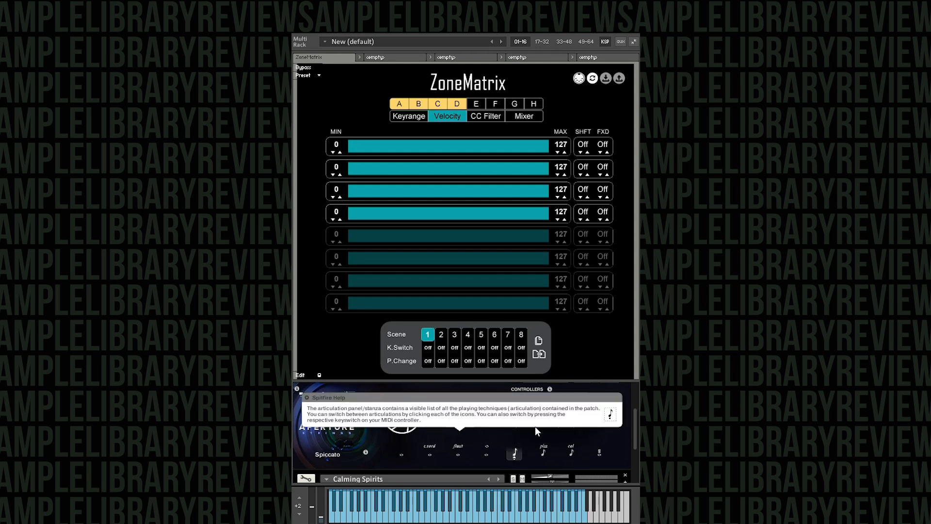
Deactivate zones A, C and D and raise zone B's mixer volume to 127
{"action": "left_click", "coordinate": [408, 103]}
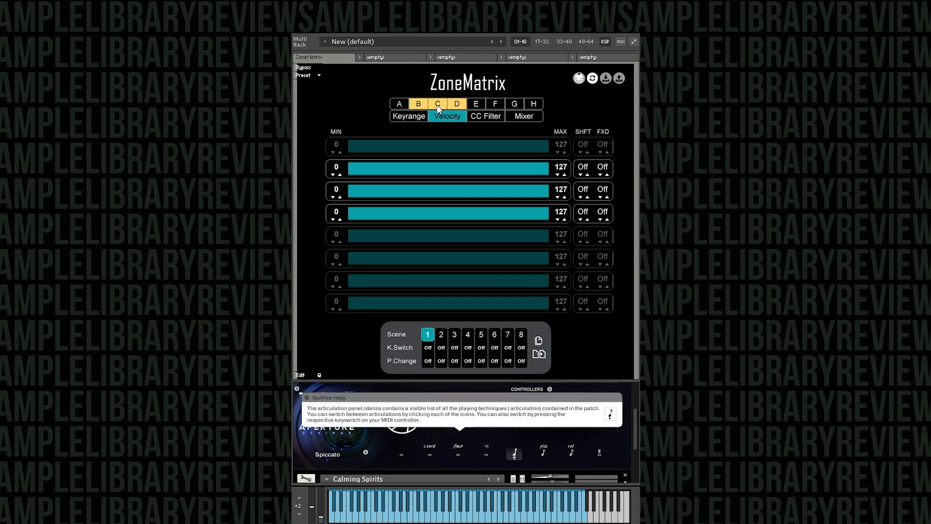
{"action": "left_click", "coordinate": [437, 103]}
{"action": "left_click", "coordinate": [455, 104]}
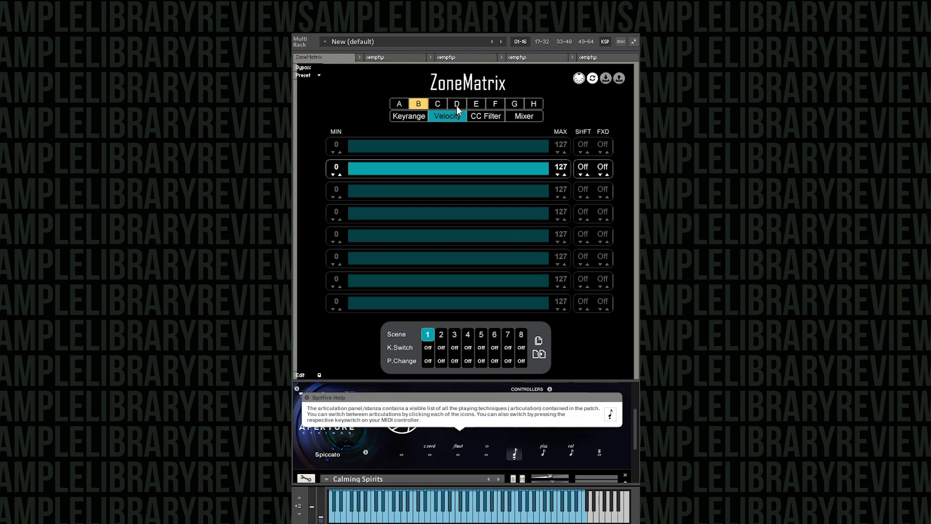
{"action": "left_click", "coordinate": [539, 117]}
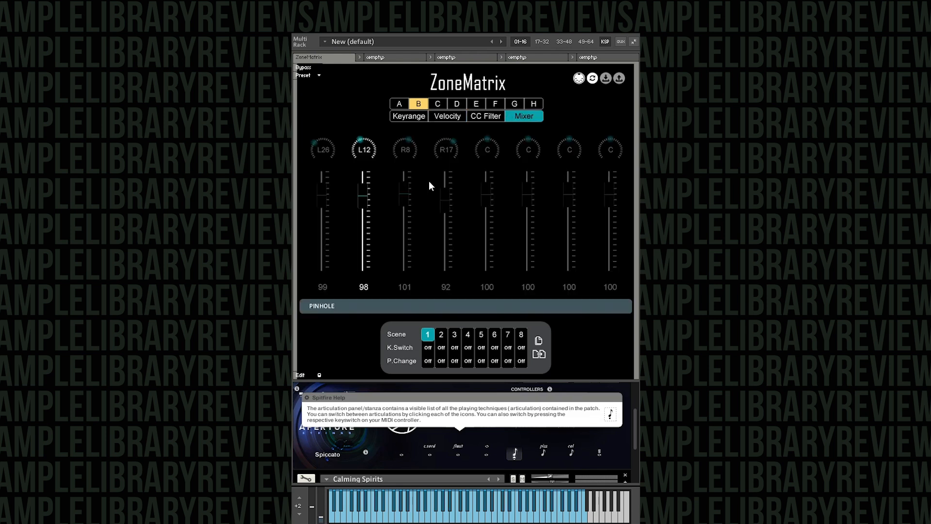
{"action": "left_click_drag", "start_coordinate": [369, 208], "coordinate": [365, 102]}
Try a velocity range of 36 to 85 on zone B and reset it to the full range
{"action": "left_click", "coordinate": [453, 115]}
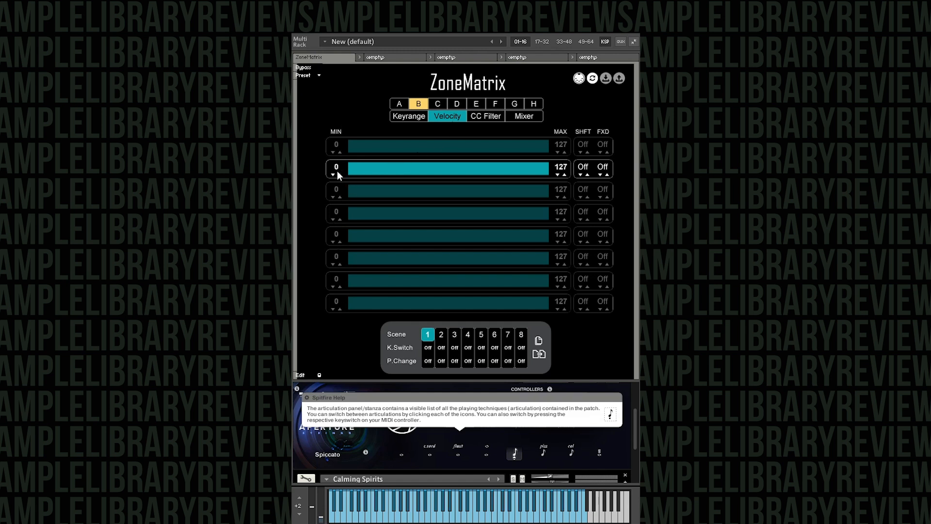
{"action": "left_click_drag", "start_coordinate": [345, 160], "coordinate": [357, 15]}
{"action": "left_click_drag", "start_coordinate": [565, 171], "coordinate": [573, 363]}
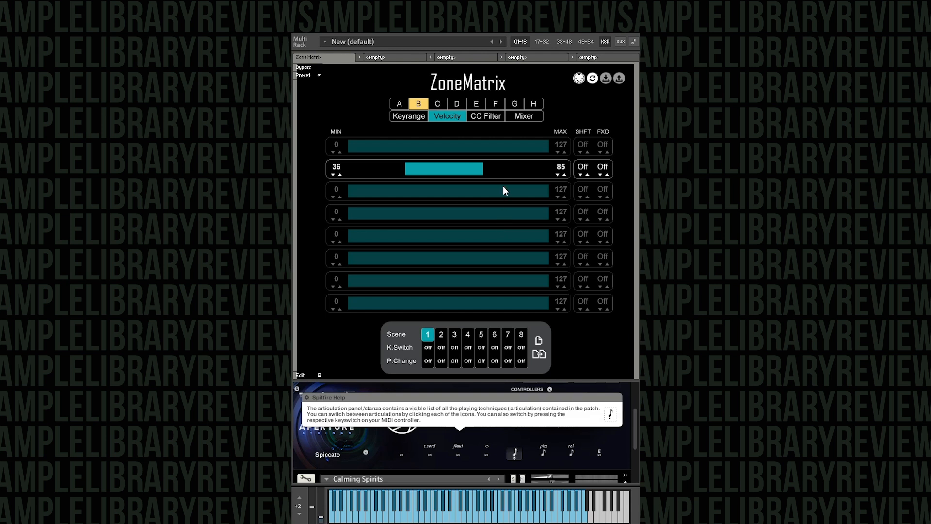
{"action": "double_click", "coordinate": [506, 169]}
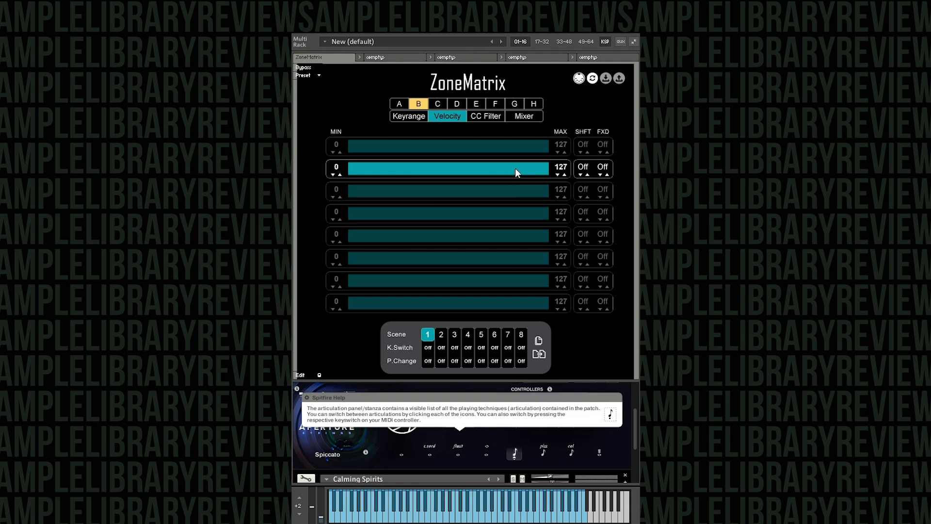
Try other velocity limits on zone B, including 57 to 101, and restore the full range
{"action": "left_click", "coordinate": [557, 174]}
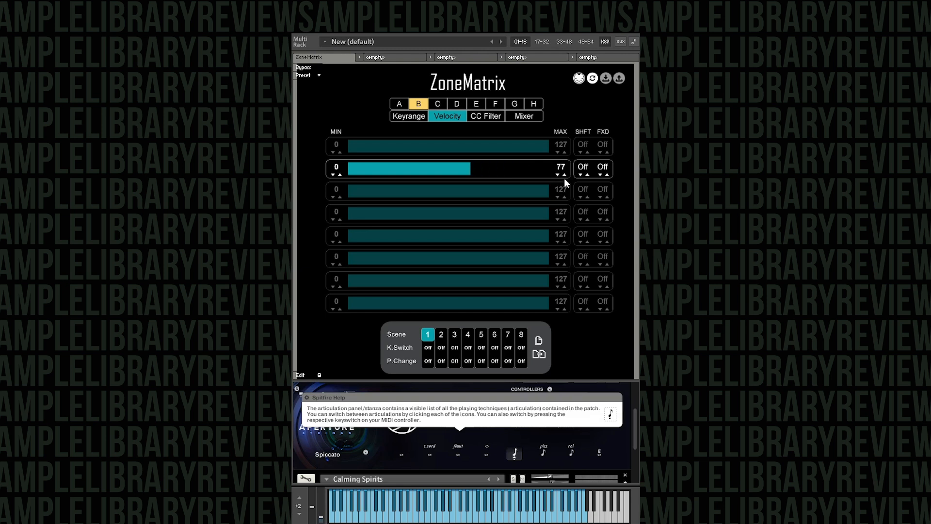
{"action": "left_click", "coordinate": [564, 175]}
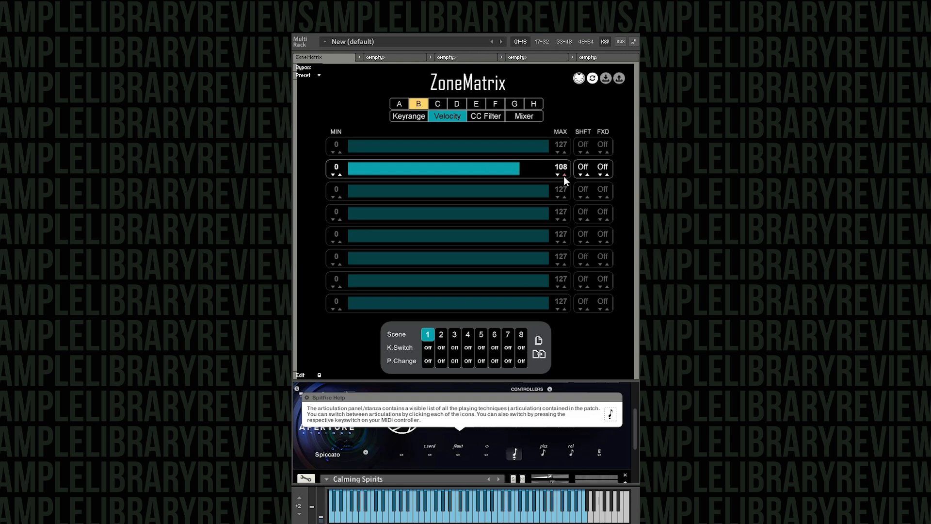
{"action": "left_click", "coordinate": [339, 175]}
{"action": "left_click", "coordinate": [459, 171]}
{"action": "left_click", "coordinate": [470, 167]}
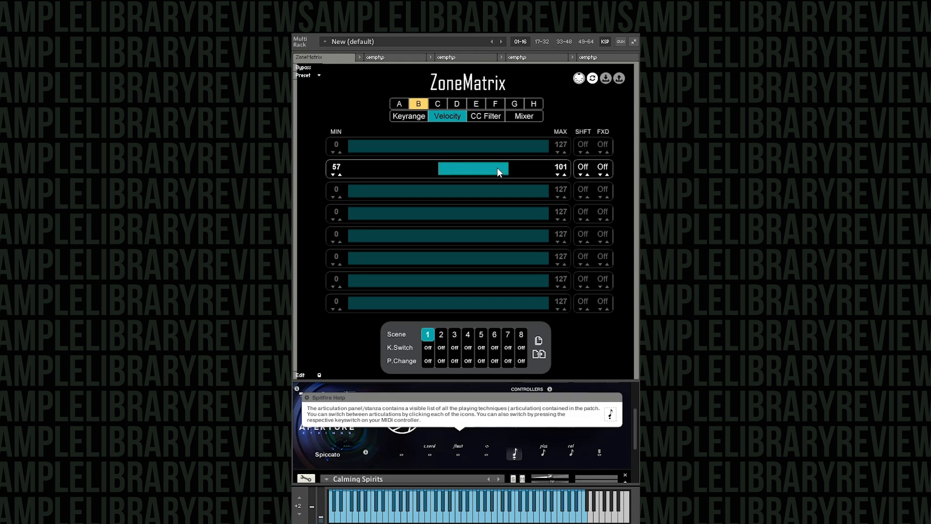
{"action": "double_click", "coordinate": [496, 167]}
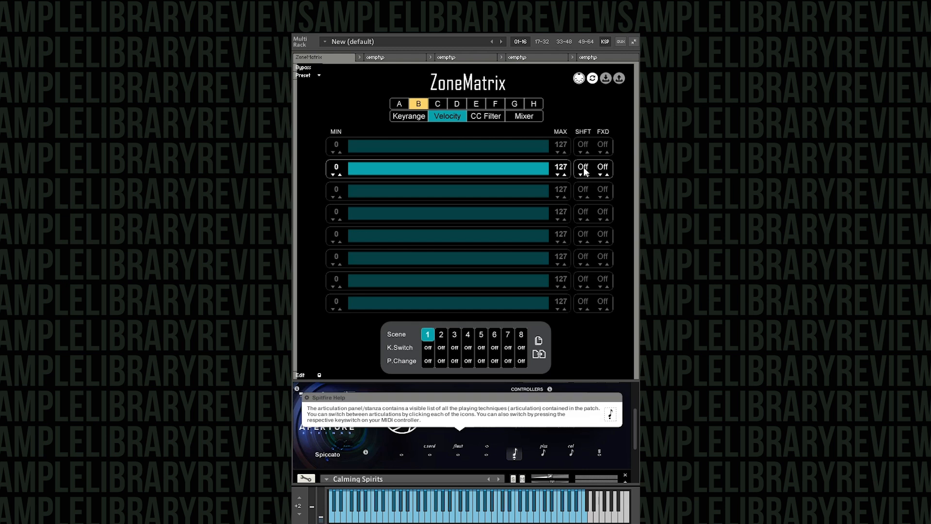
Set zone B's velocity shift to 39 and lower its mixer volume
{"action": "left_click_drag", "start_coordinate": [583, 167], "coordinate": [592, 33]}
{"action": "left_click_drag", "start_coordinate": [586, 189], "coordinate": [577, 119]}
{"action": "left_click_drag", "start_coordinate": [579, 369], "coordinate": [567, 158]}
{"action": "left_click_drag", "start_coordinate": [570, 204], "coordinate": [566, 219]}
{"action": "left_click", "coordinate": [582, 167], "text": "ctrl"}
{"action": "left_click_drag", "start_coordinate": [591, 170], "coordinate": [588, 29]}
{"action": "left_click", "coordinate": [513, 119]}
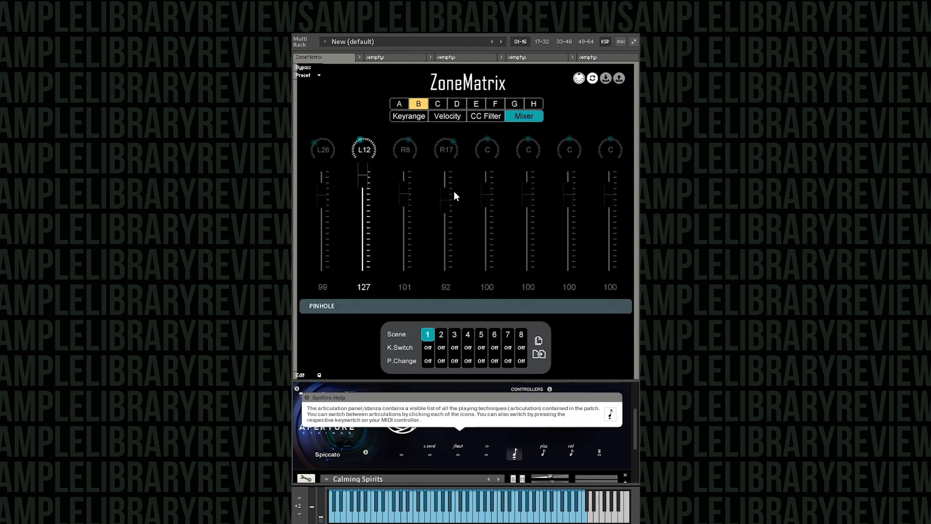
{"action": "left_click_drag", "start_coordinate": [367, 182], "coordinate": [363, 229]}
Switch zone B's velocity shift back to Off and try out its fixed velocity setting
{"action": "left_click", "coordinate": [442, 120]}
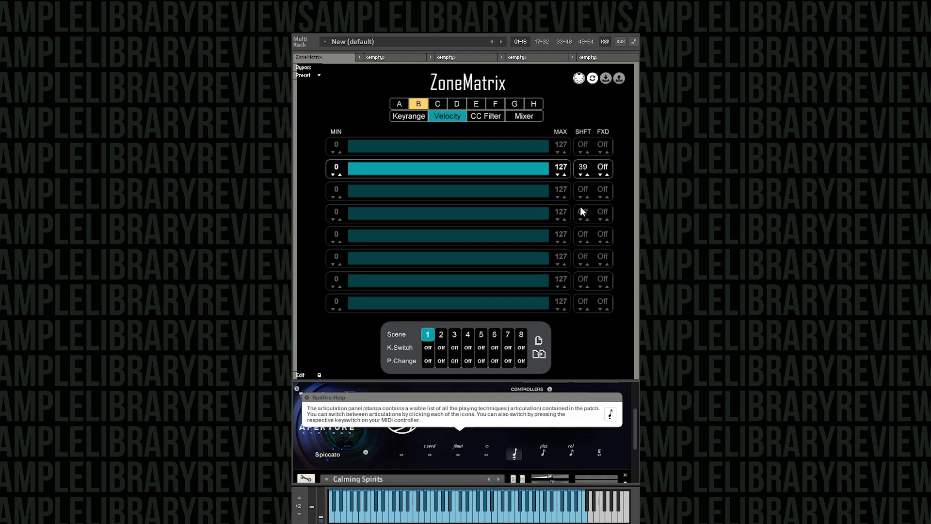
{"action": "left_click_drag", "start_coordinate": [587, 166], "coordinate": [634, 498]}
{"action": "left_click_drag", "start_coordinate": [606, 171], "coordinate": [618, 121]}
{"action": "left_click_drag", "start_coordinate": [599, 163], "coordinate": [601, 110]}
Try a minimum velocity of 46 on zone B, reset it, and set the velocity range to 58 to 110
{"action": "left_click_drag", "start_coordinate": [332, 170], "coordinate": [569, 161]}
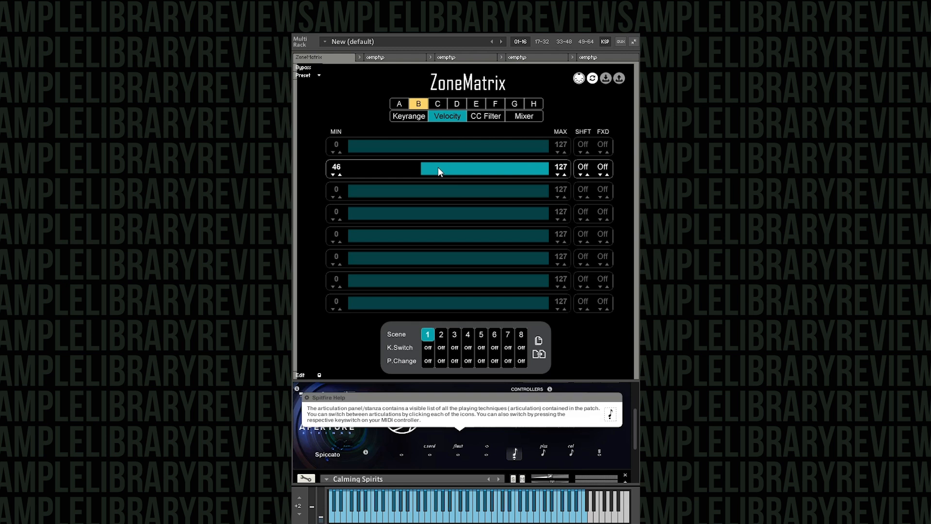
{"action": "left_click", "coordinate": [491, 169], "text": "ctrl"}
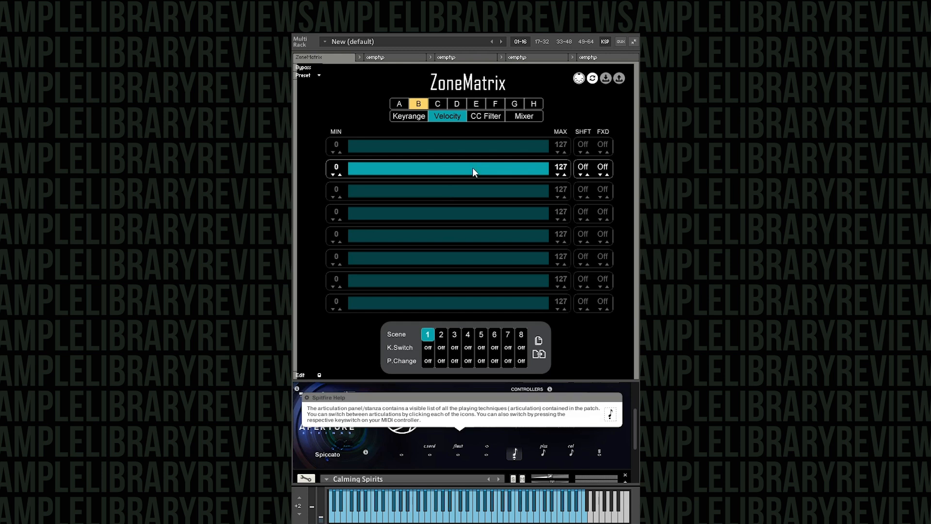
{"action": "left_click", "coordinate": [443, 167]}
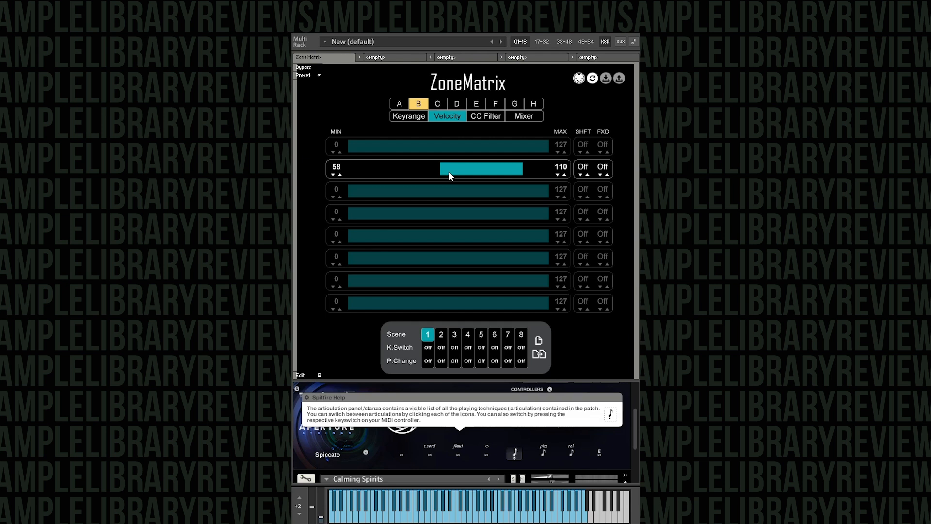
Activate zones A, C and D again and limit zone D's velocity range to 12 to 28
{"action": "left_click", "coordinate": [401, 103]}
{"action": "left_click", "coordinate": [437, 103]}
{"action": "left_click", "coordinate": [456, 104]}
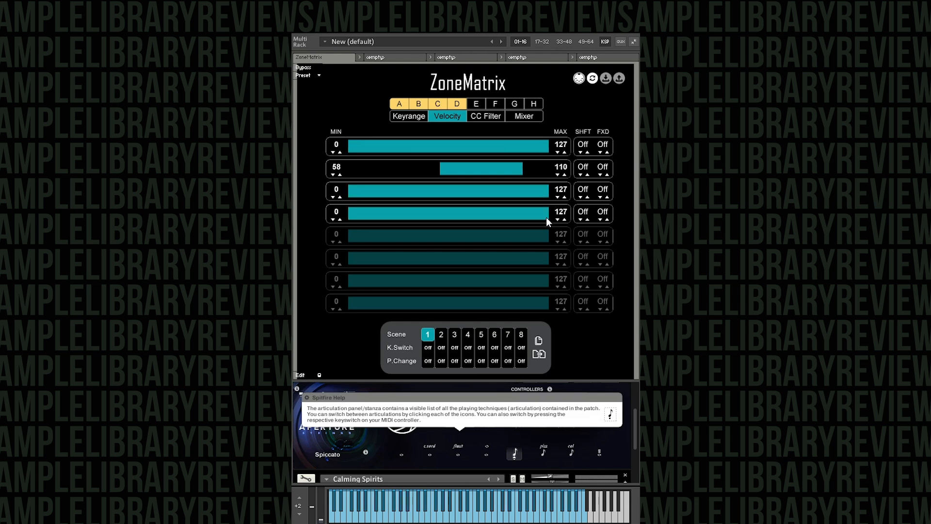
{"action": "left_click_drag", "start_coordinate": [561, 215], "coordinate": [599, 522]}
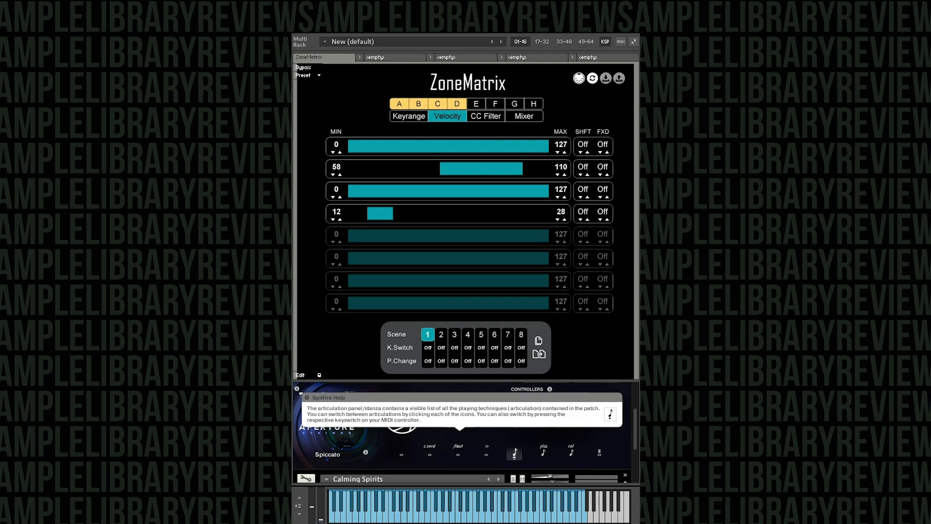
Raise the lower limit of zone B's key range to A2
{"action": "left_click", "coordinate": [411, 116]}
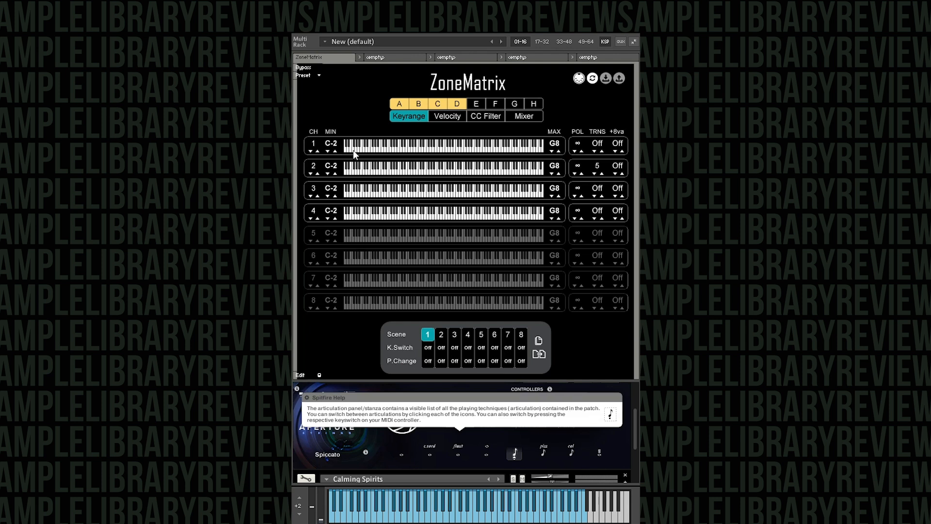
{"action": "left_click_drag", "start_coordinate": [344, 170], "coordinate": [396, 170]}
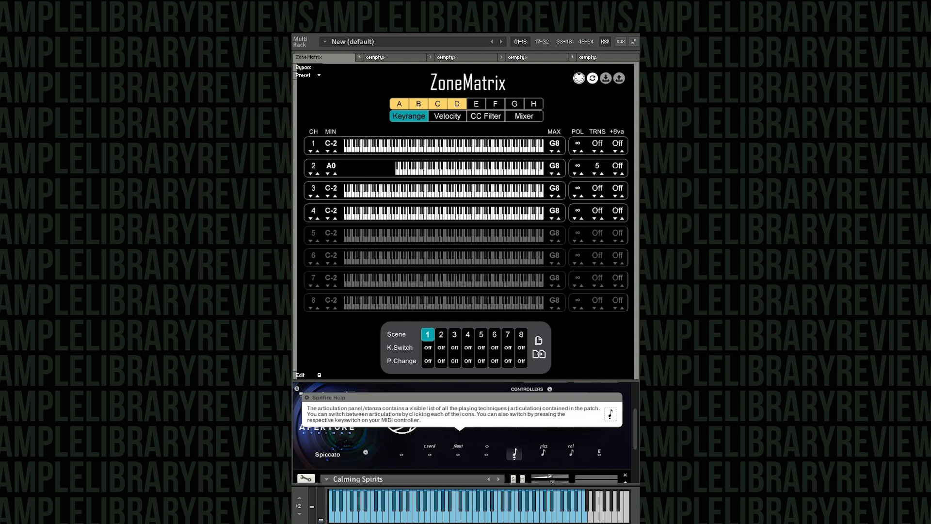
{"action": "left_click", "coordinate": [334, 173]}
{"action": "left_click", "coordinate": [334, 173]}
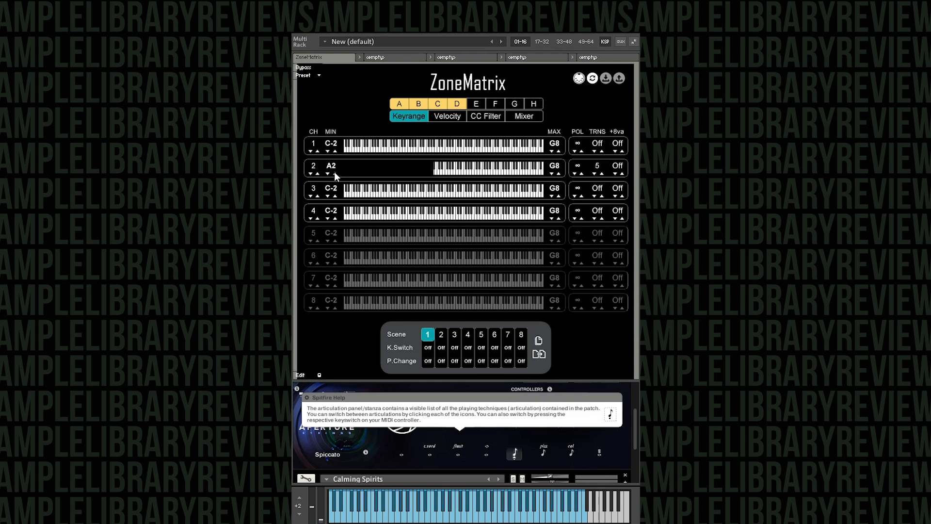
Lower the upper limit of zone B's key range to G5
{"action": "left_click", "coordinate": [552, 174]}
{"action": "left_click", "coordinate": [551, 173]}
{"action": "left_click", "coordinate": [551, 173]}
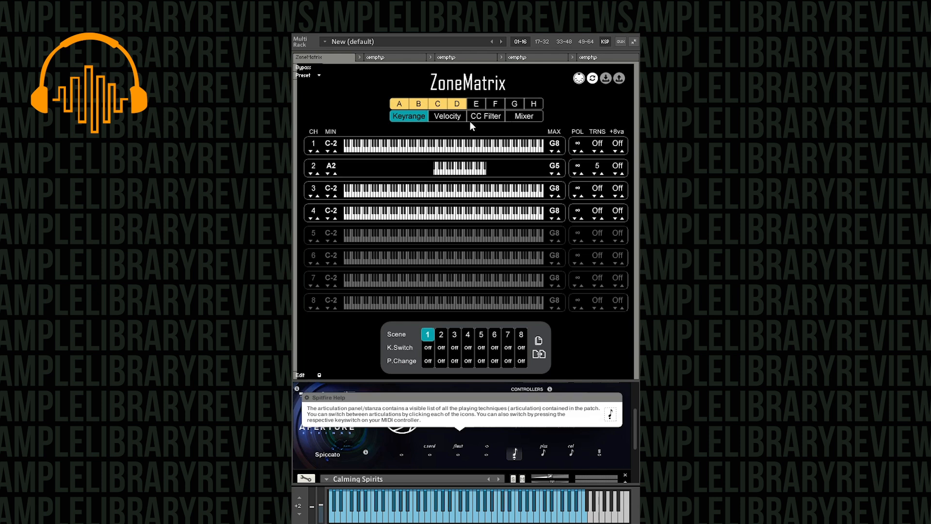
Reset the velocity ranges of zones B and D to the full 0 to 127
{"action": "left_click", "coordinate": [447, 120]}
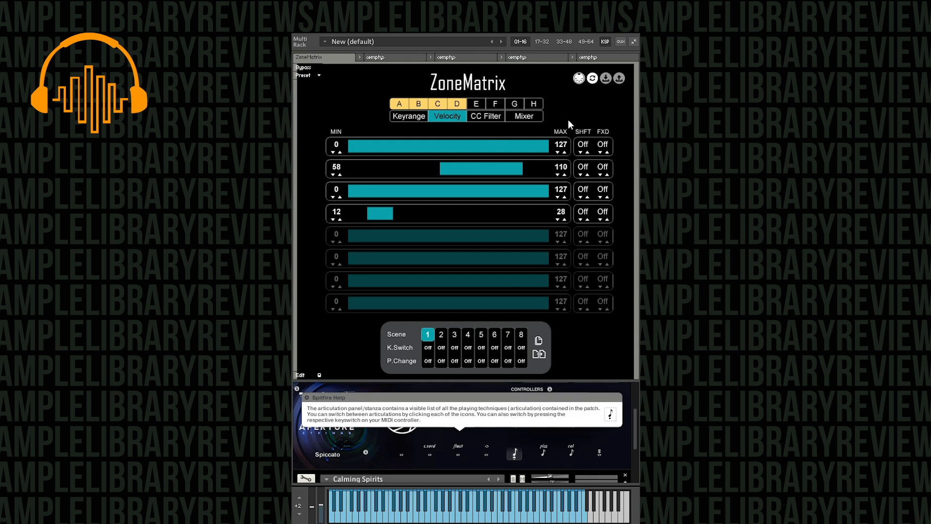
{"action": "left_click", "coordinate": [504, 165]}
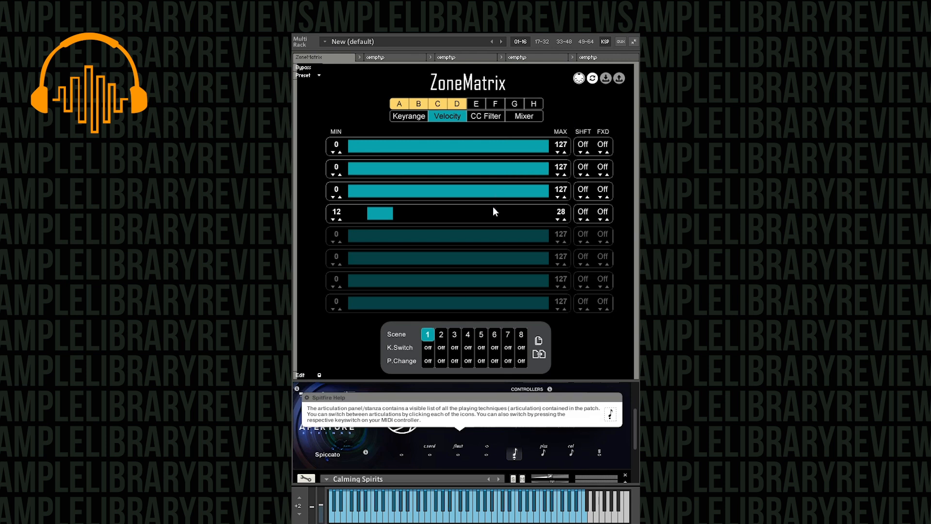
{"action": "left_click", "coordinate": [493, 208]}
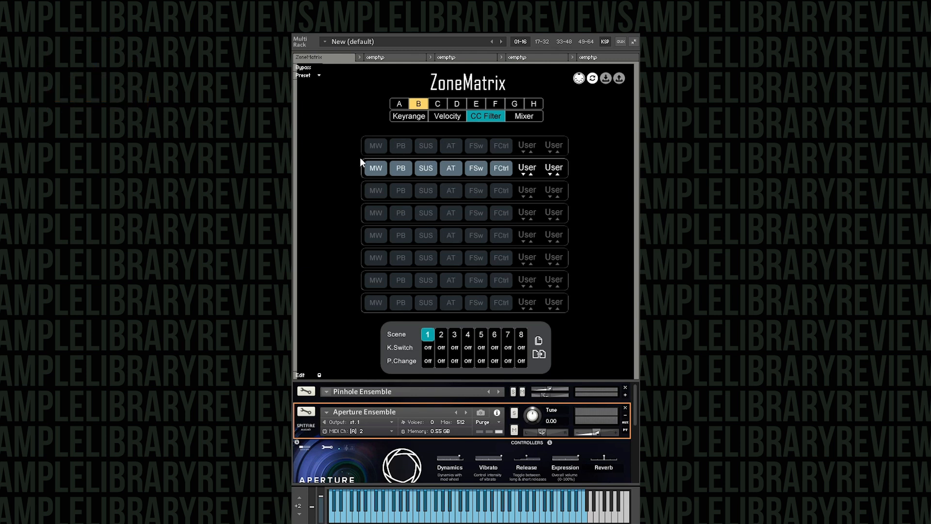
Try out the CC filter on zone B for the mod wheel and pitch bend, switching each filter off again
{"action": "left_click", "coordinate": [376, 166]}
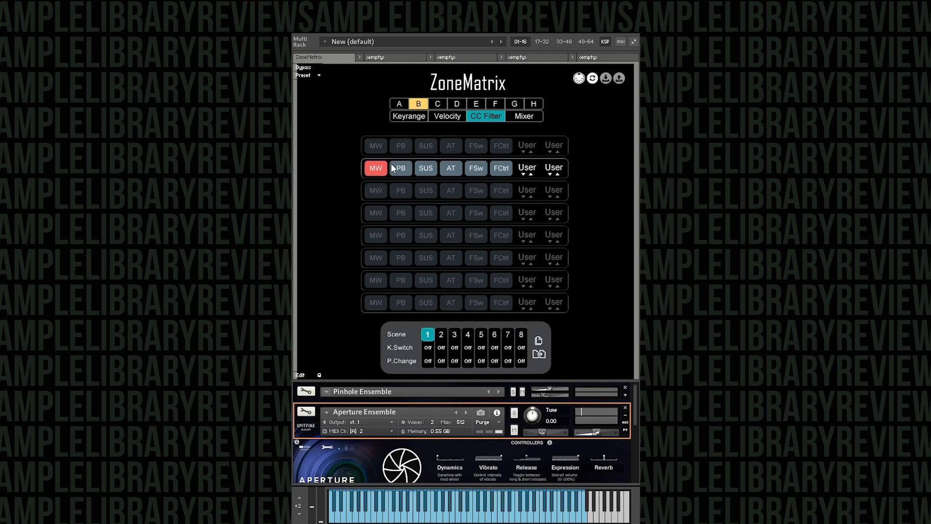
{"action": "left_click", "coordinate": [398, 168]}
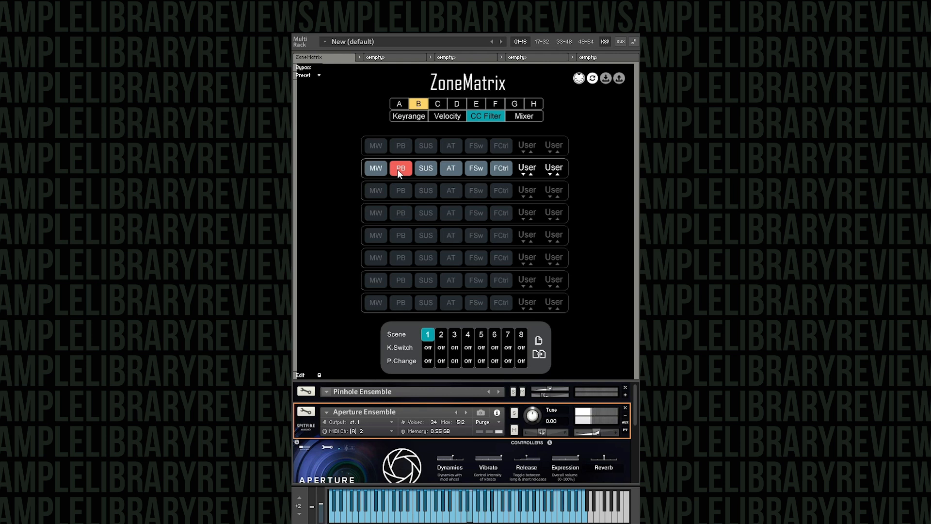
{"action": "left_click", "coordinate": [398, 170]}
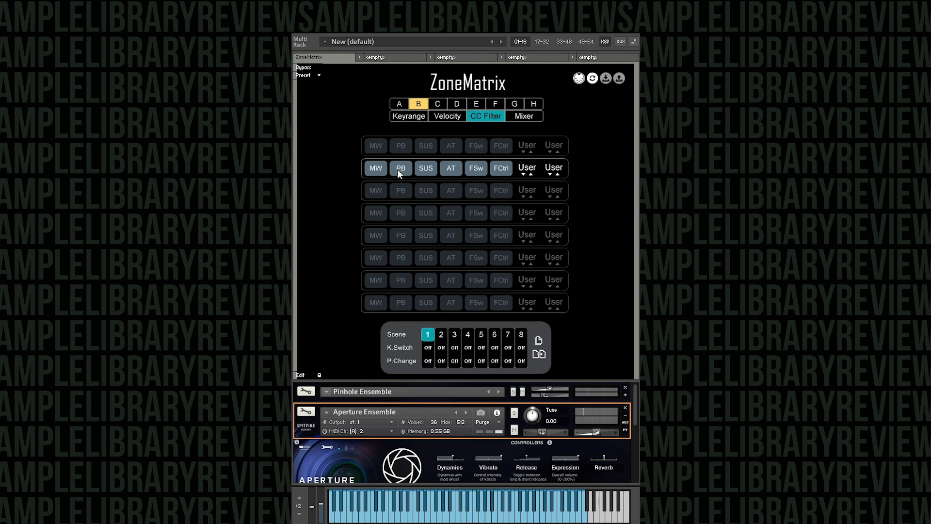